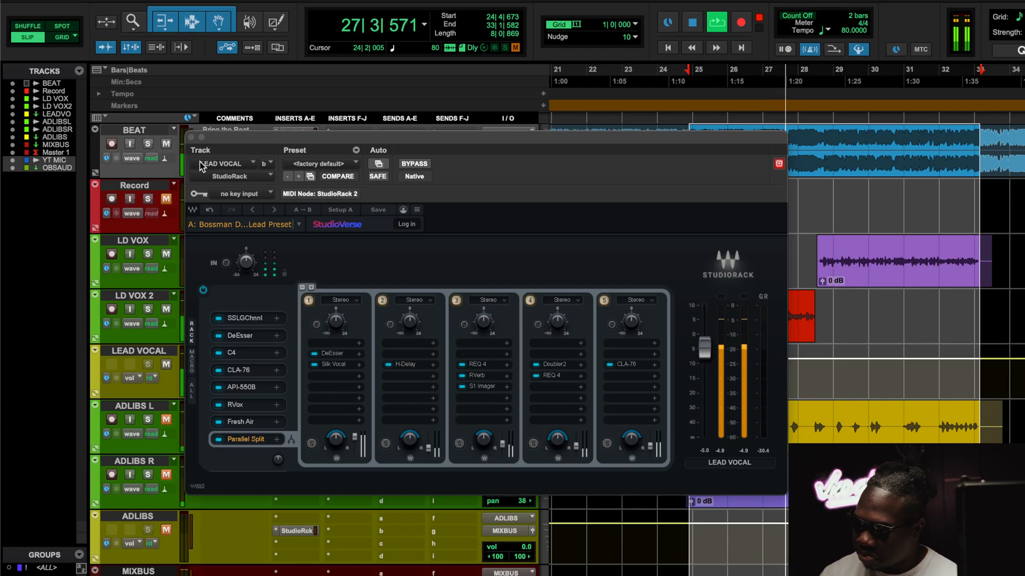
# Step: Play the looped selection with the BEAT track unmuted, and stop playback
pyautogui.click(166, 144)
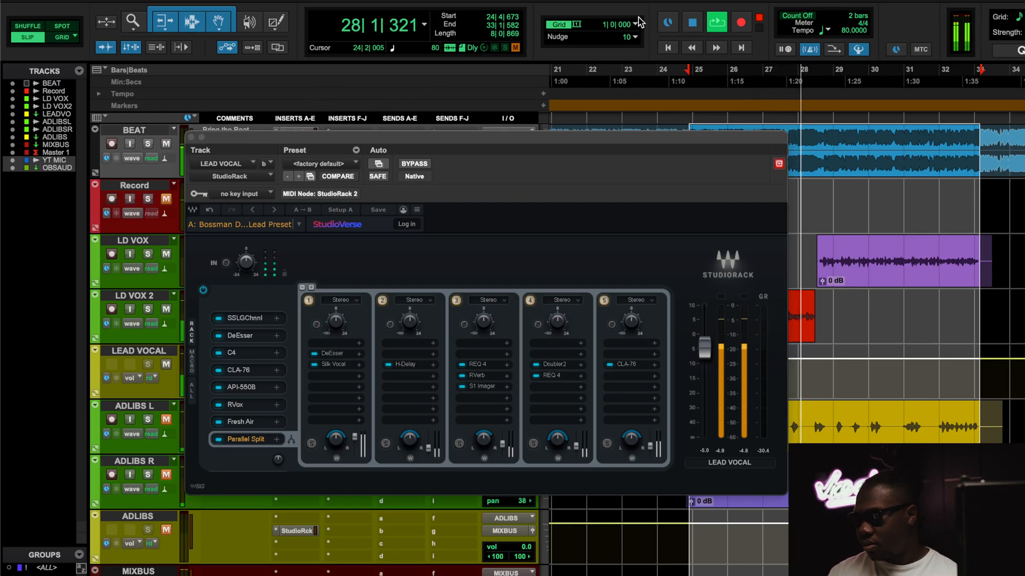
pyautogui.click(692, 21)
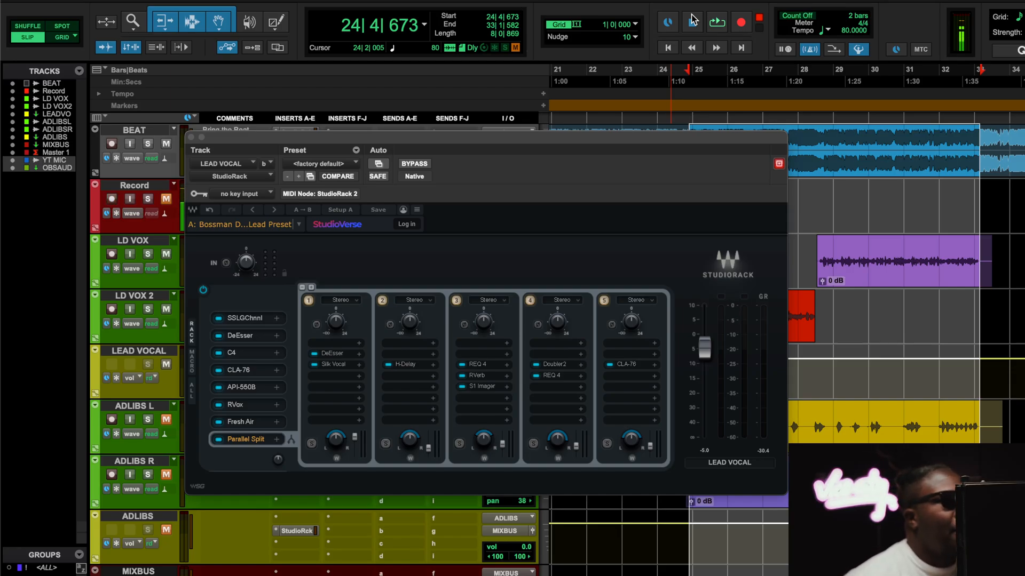
pyautogui.click(693, 20)
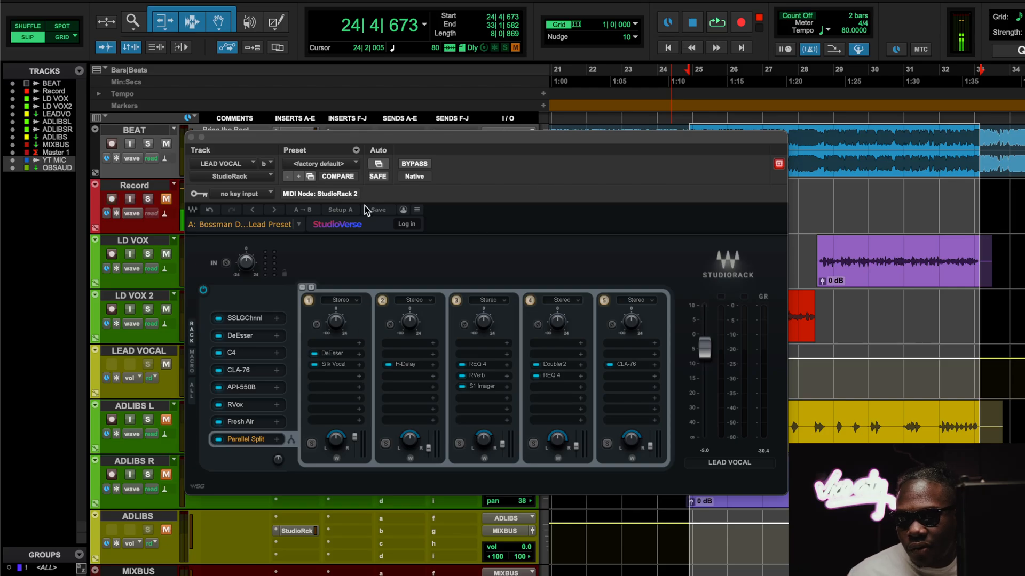
# Step: Mute the BEAT track and play the looped vocals with StudioRack bypassed on the LEAD VOCAL track
pyautogui.click(166, 145)
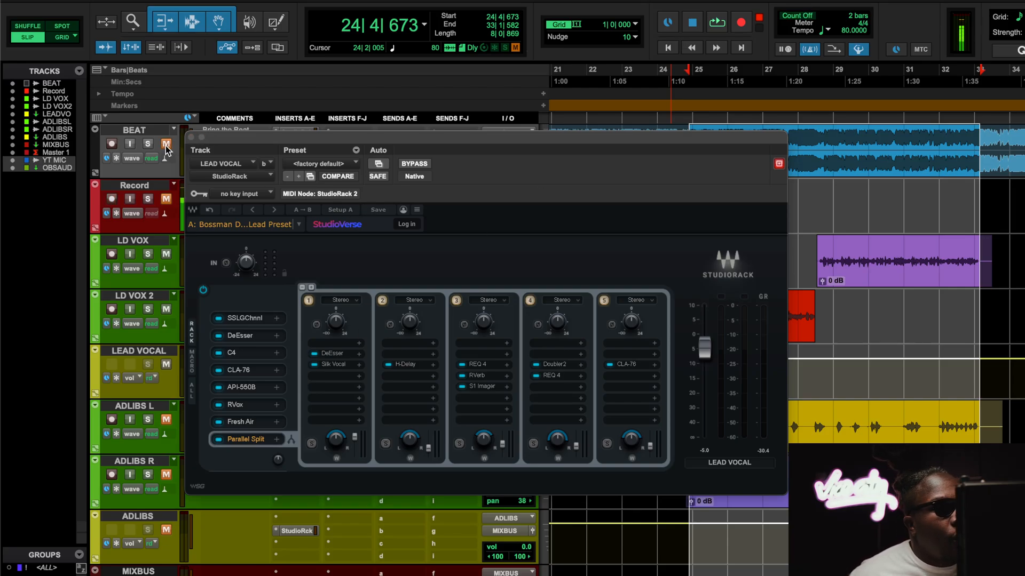
pyautogui.press('space')
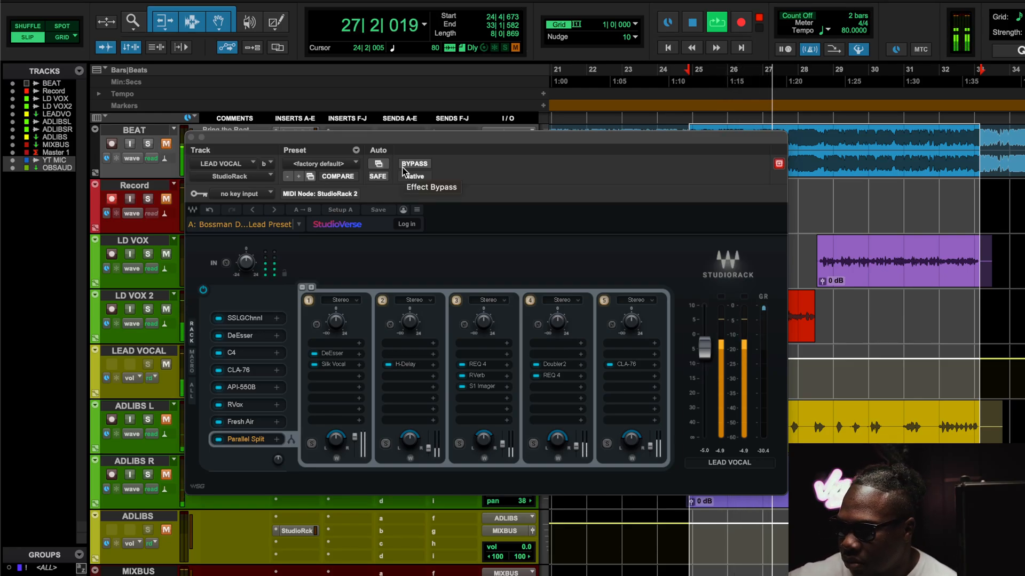
pyautogui.press('space')
pyautogui.press('space')
pyautogui.click(413, 164)
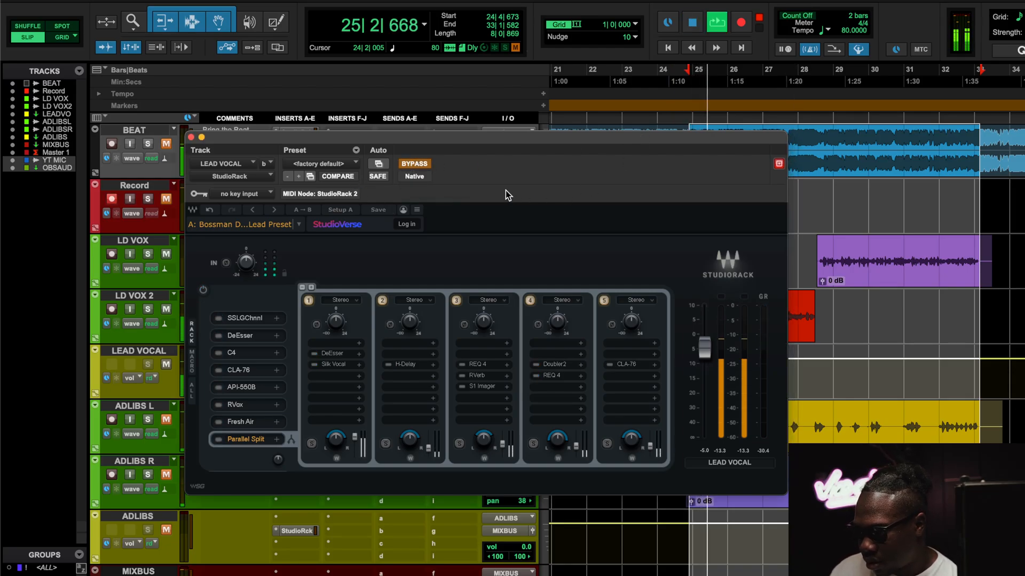
# Step: Shorten the looped selection to end at 28|3|051 and compare the lead vocal with StudioRack active and bypassed, leaving it active
pyautogui.keyDown('shift'); pyautogui.click(820, 96); pyautogui.keyUp('shift')
pyautogui.keyDown('shift'); pyautogui.click(816, 96); pyautogui.keyUp('shift')
pyautogui.click(414, 164)
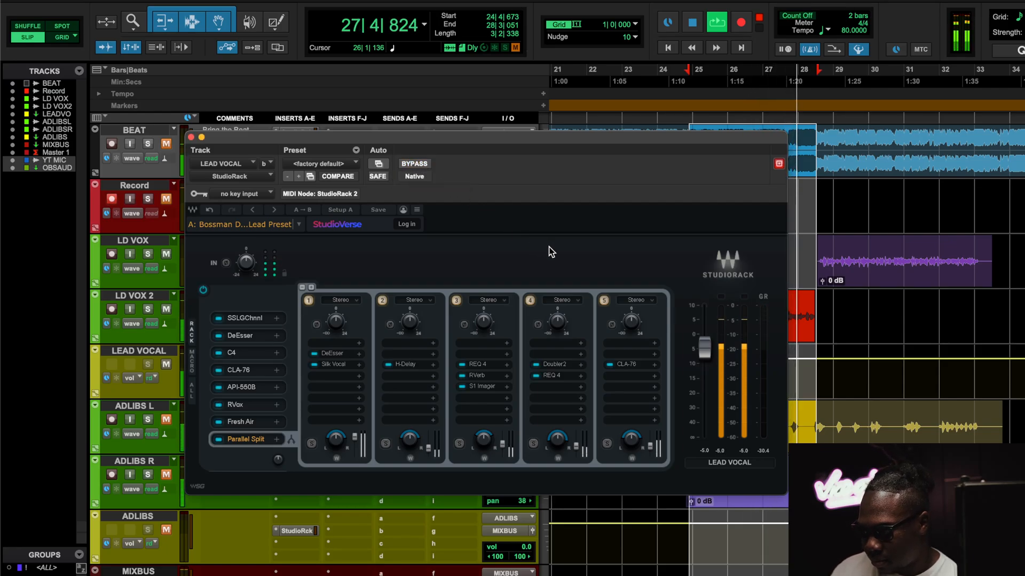
pyautogui.click(421, 164)
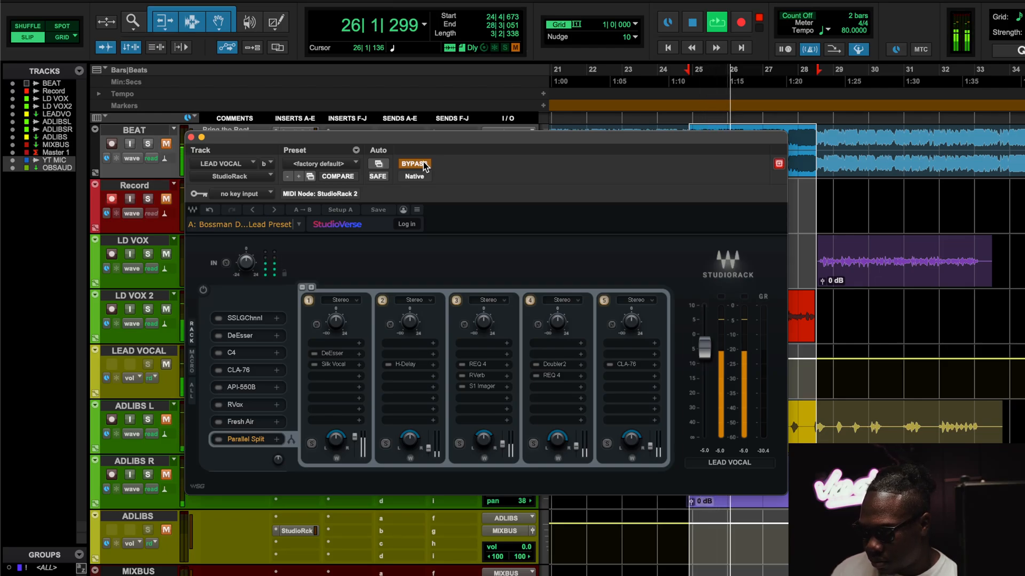
pyautogui.click(425, 165)
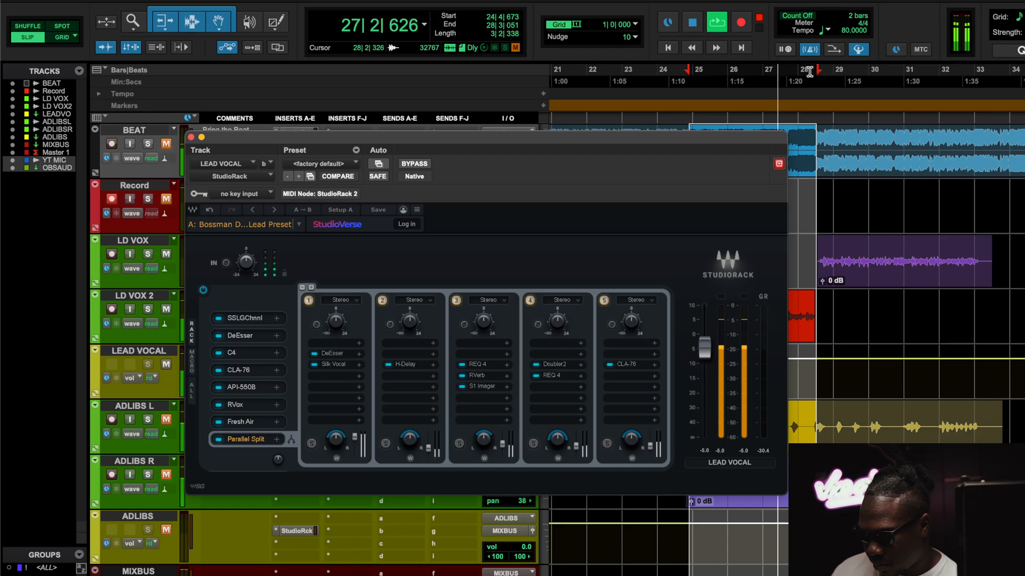
# Step: Restart playback, unmute the BEAT track to hear the processed vocals in the mix, and stop
pyautogui.press('space')
pyautogui.press('space')
pyautogui.click(166, 144)
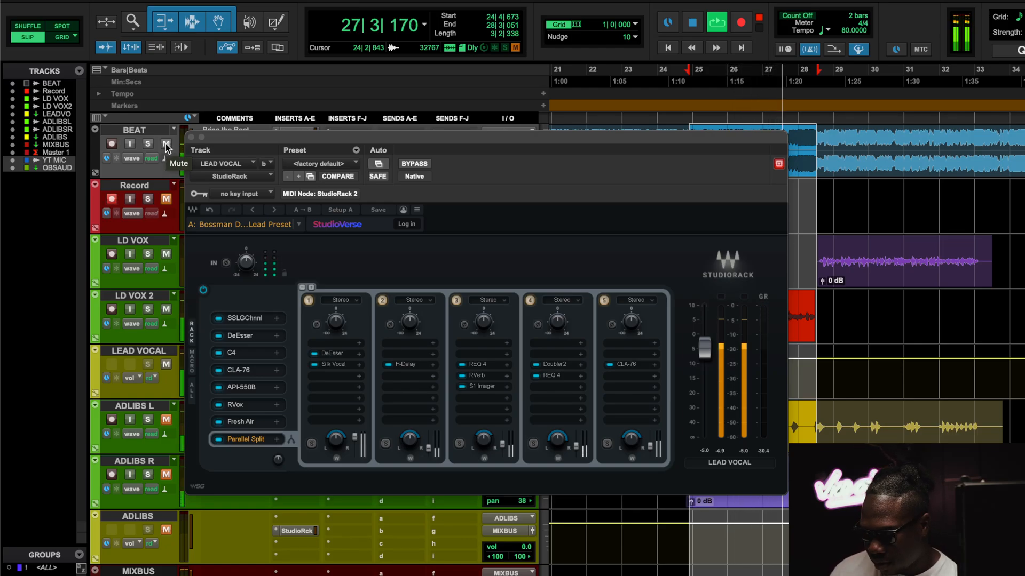
pyautogui.press('space')
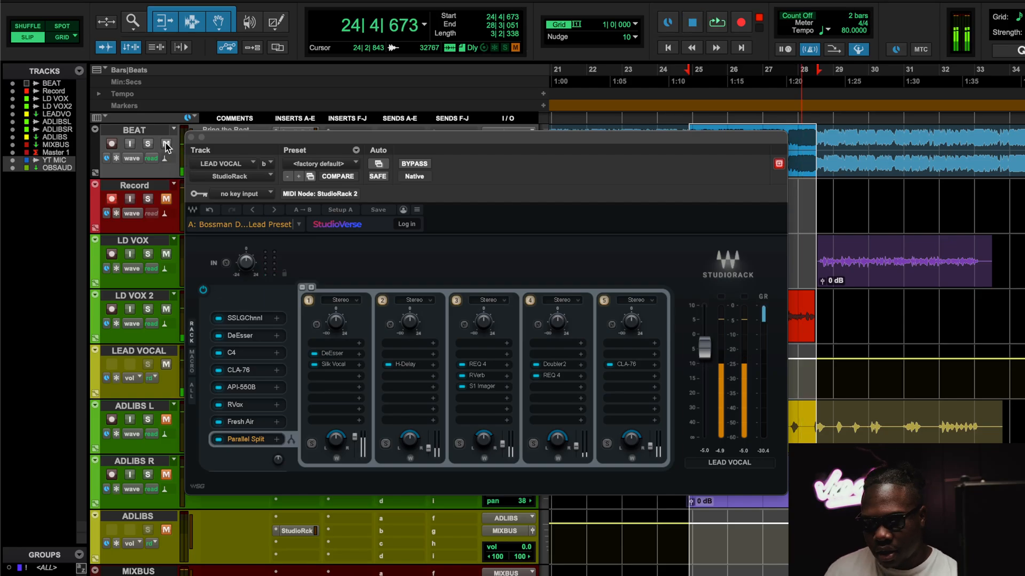
# Step: Open the SSLGChannel plugin from the lead vocal's StudioRack chain and reposition its window
pyautogui.click(250, 318)
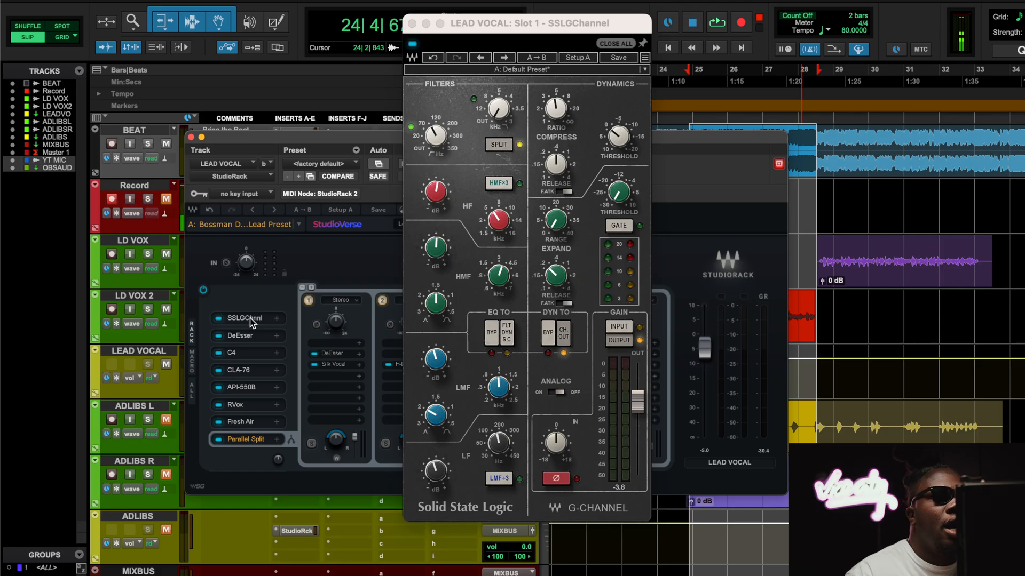
pyautogui.moveTo(501, 17); pyautogui.dragTo(324, 60)
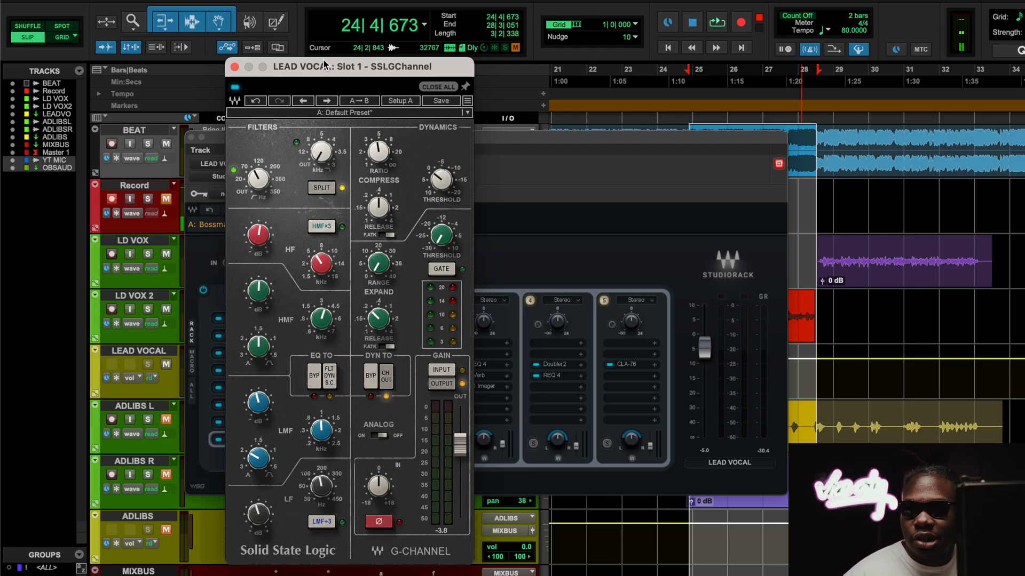
pyautogui.moveTo(323, 60); pyautogui.dragTo(293, 53)
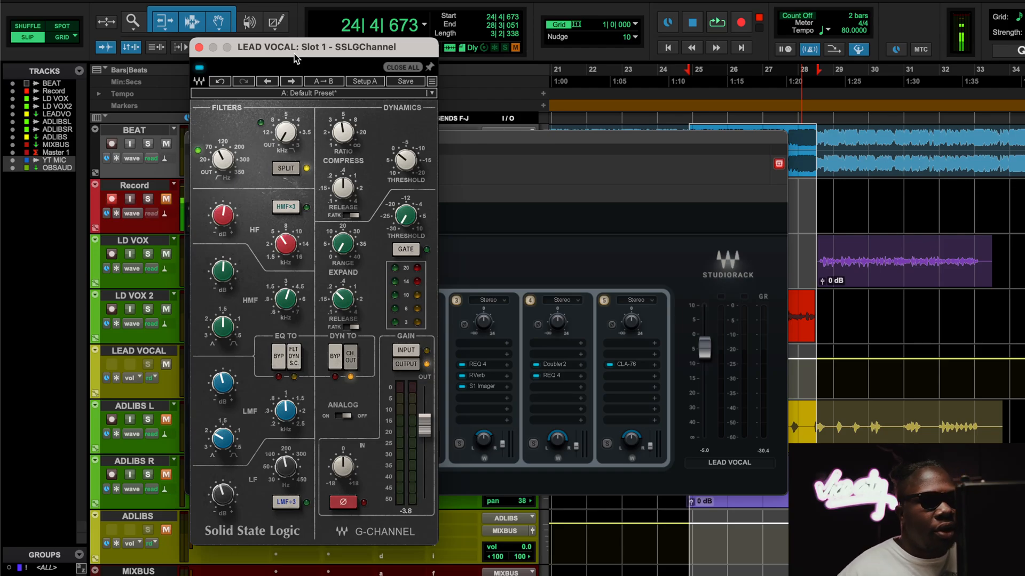
# Step: Play the loop with the BEAT track muted, compare SSLGChannel bypassed and active, and stop playback
pyautogui.press('space')
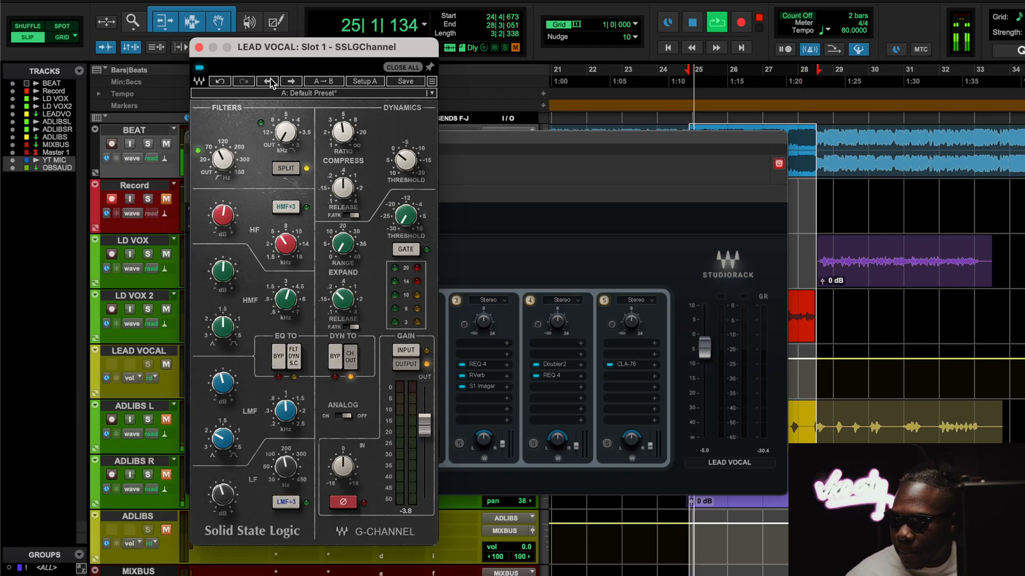
pyautogui.click(166, 144)
pyautogui.click(199, 68)
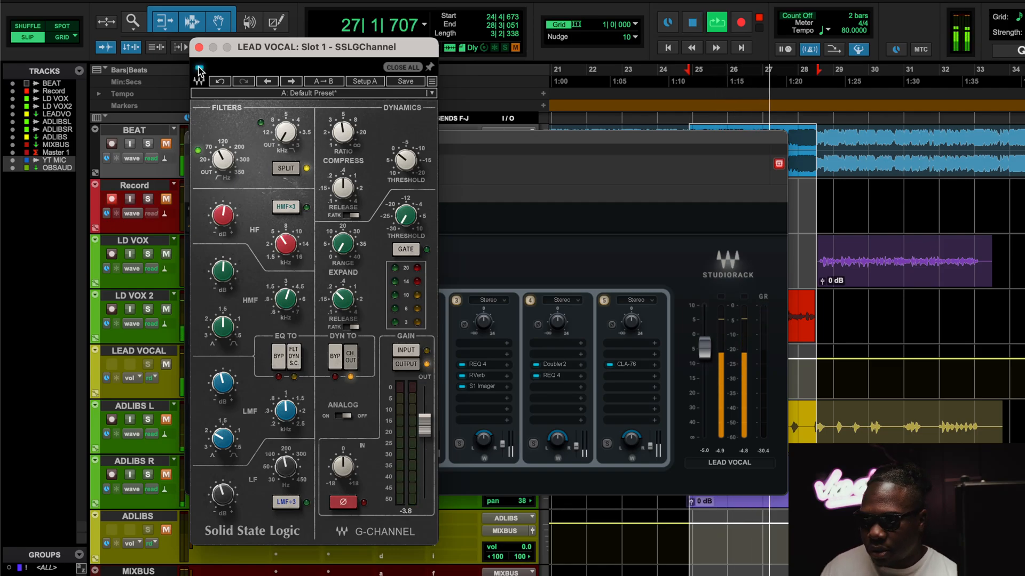
pyautogui.press('space')
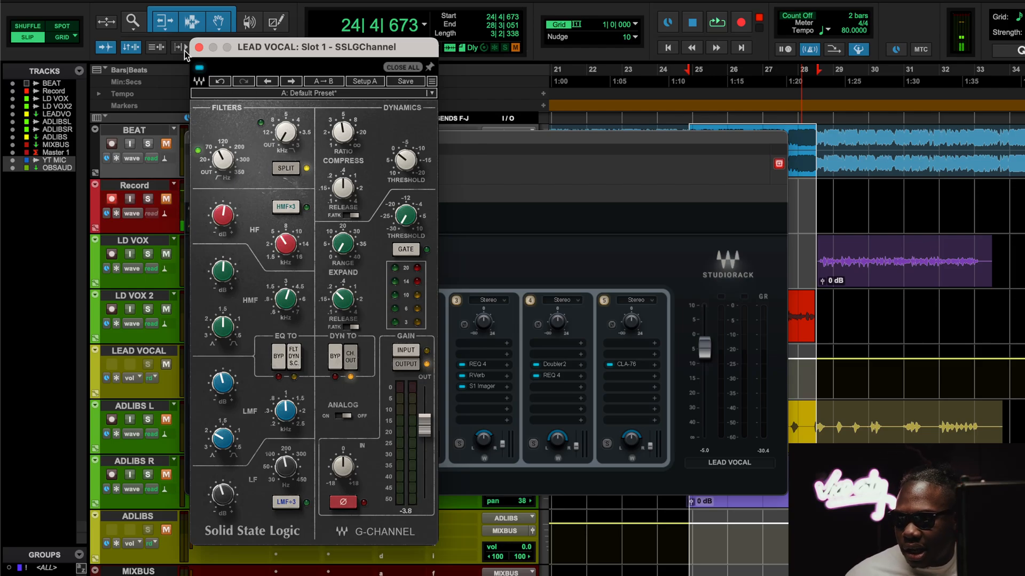
# Step: Close the SSLGChannel window and open the DeEsser in the lead vocal's StudioRack chain
pyautogui.click(198, 47)
pyautogui.click(244, 325)
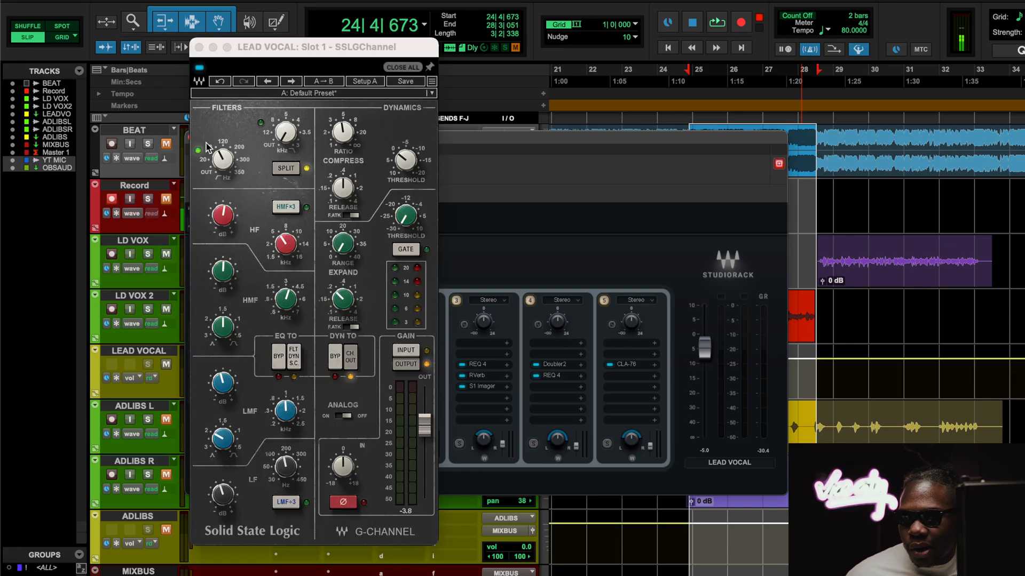
pyautogui.click(198, 47)
pyautogui.click(239, 337)
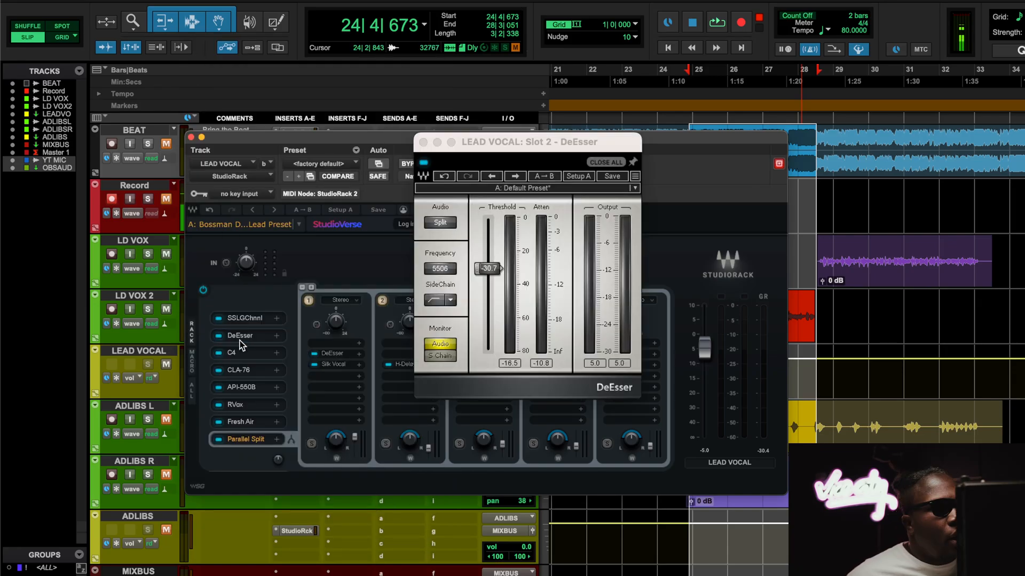
# Step: Play the loop to watch the DeEsser working, unmute the BEAT track, and stop playback
pyautogui.press('space')
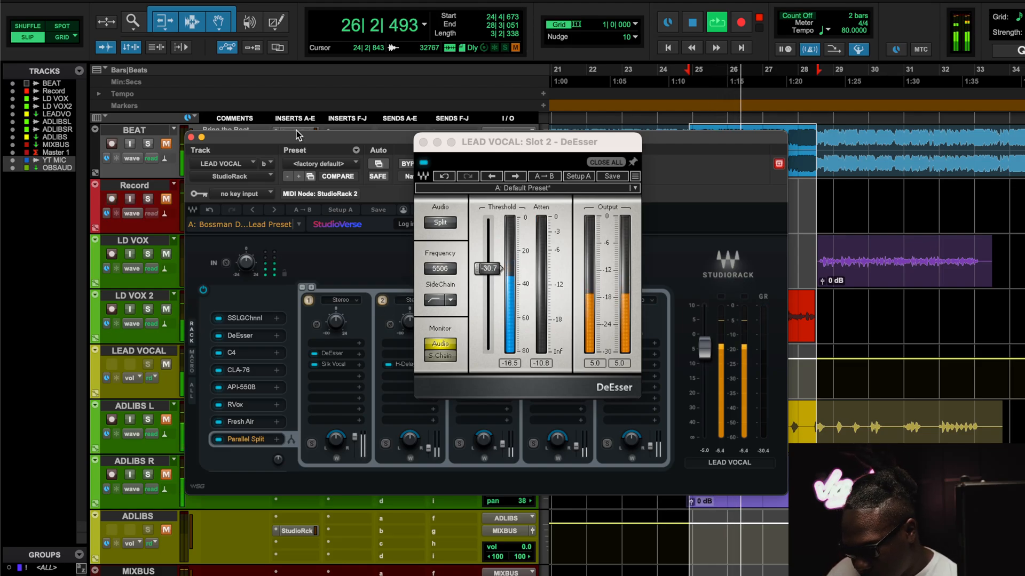
pyautogui.click(166, 144)
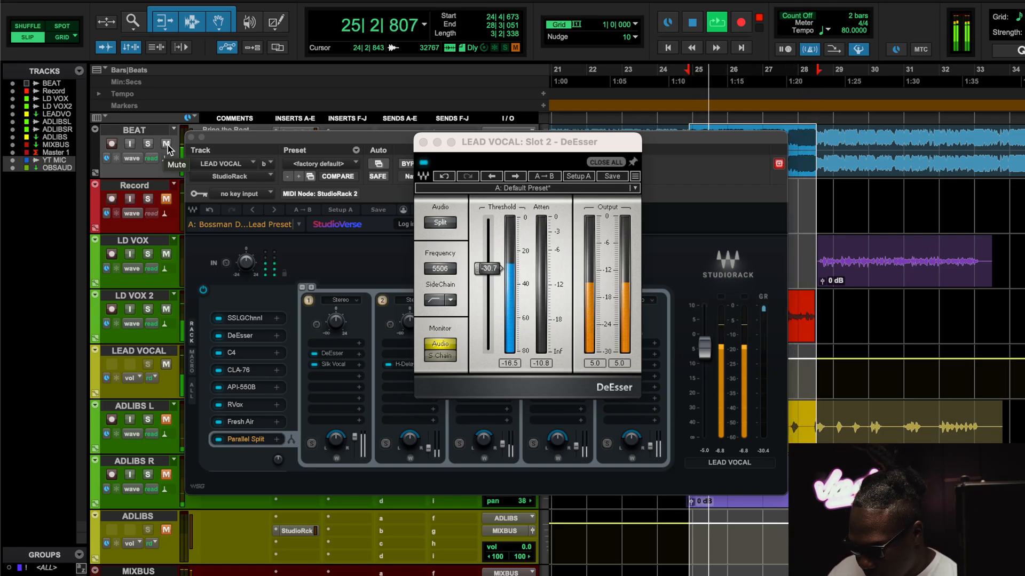
pyautogui.press('space')
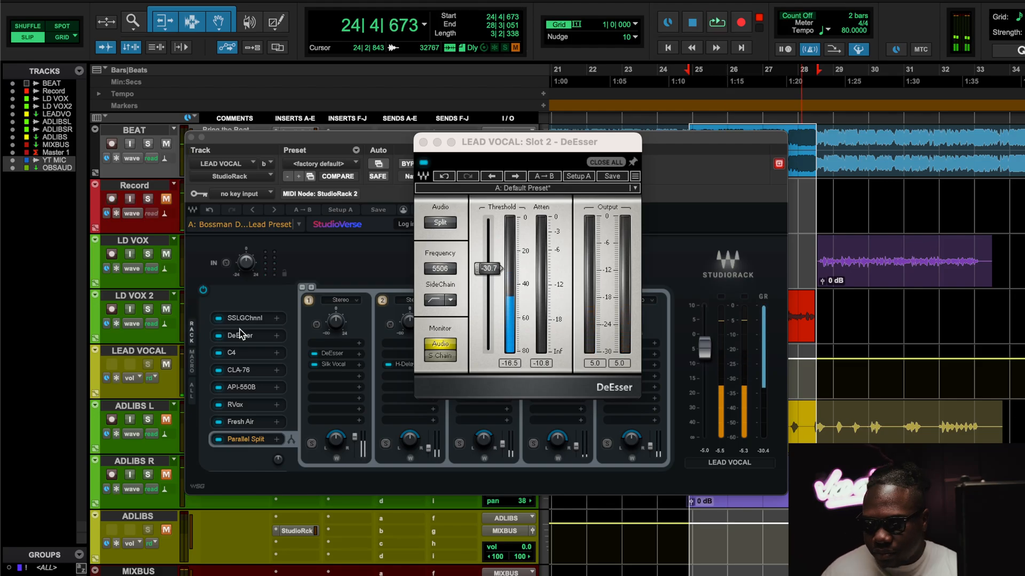
# Step: Open the C4 multiband processor from the StudioRack chain and reposition its window
pyautogui.click(239, 334)
pyautogui.click(237, 357)
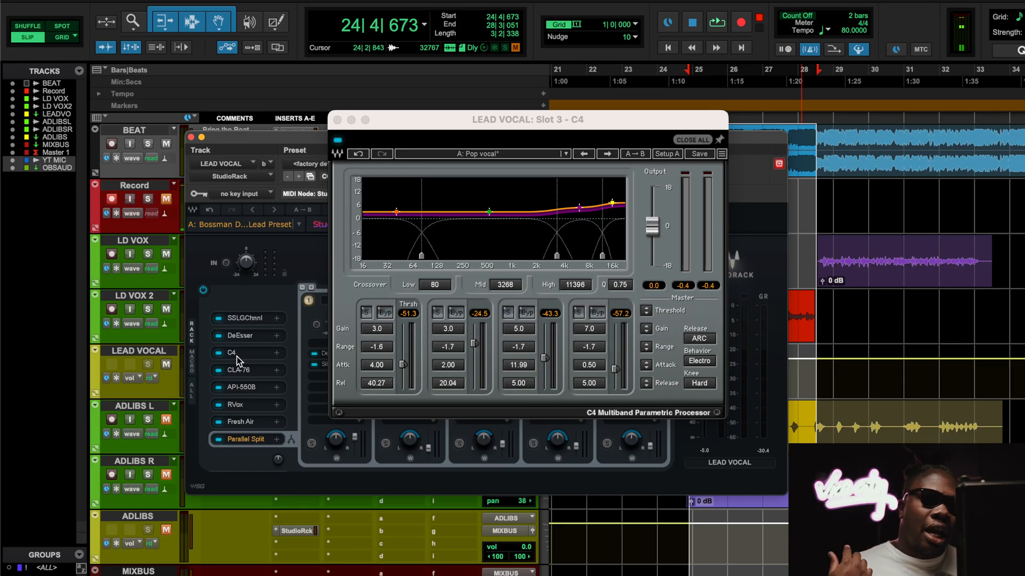
pyautogui.moveTo(482, 122); pyautogui.dragTo(407, 182)
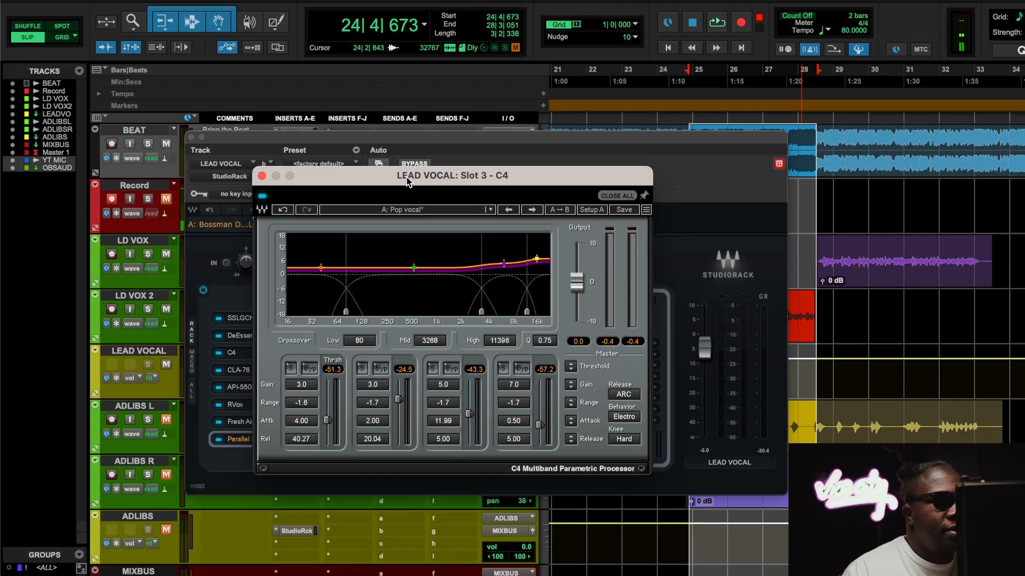
# Step: Play the loop with the BEAT track muted, compare the C4 bypassed and active, leaving it active, and stop playback
pyautogui.press('space')
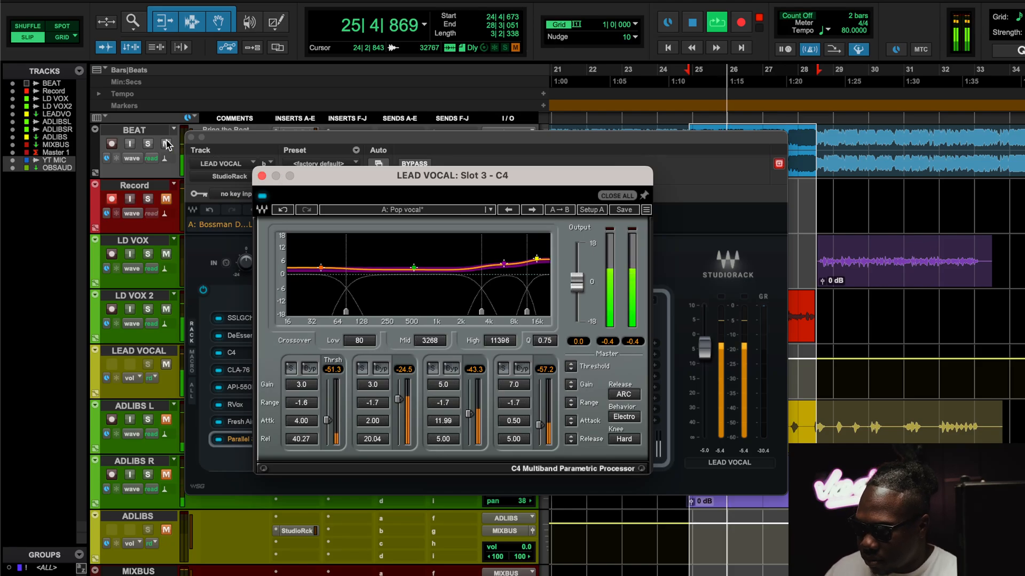
pyautogui.click(263, 197)
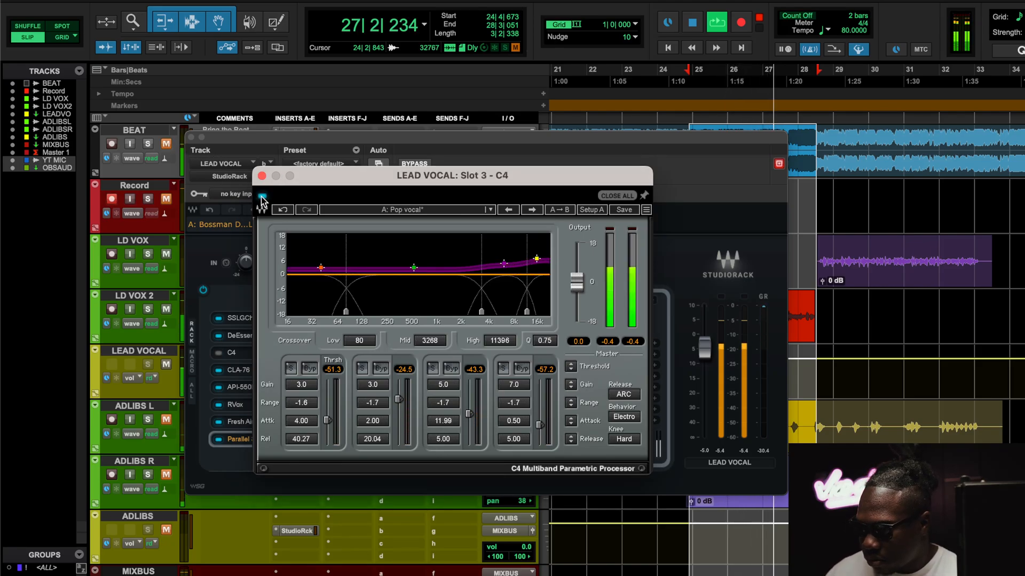
pyautogui.click(262, 197)
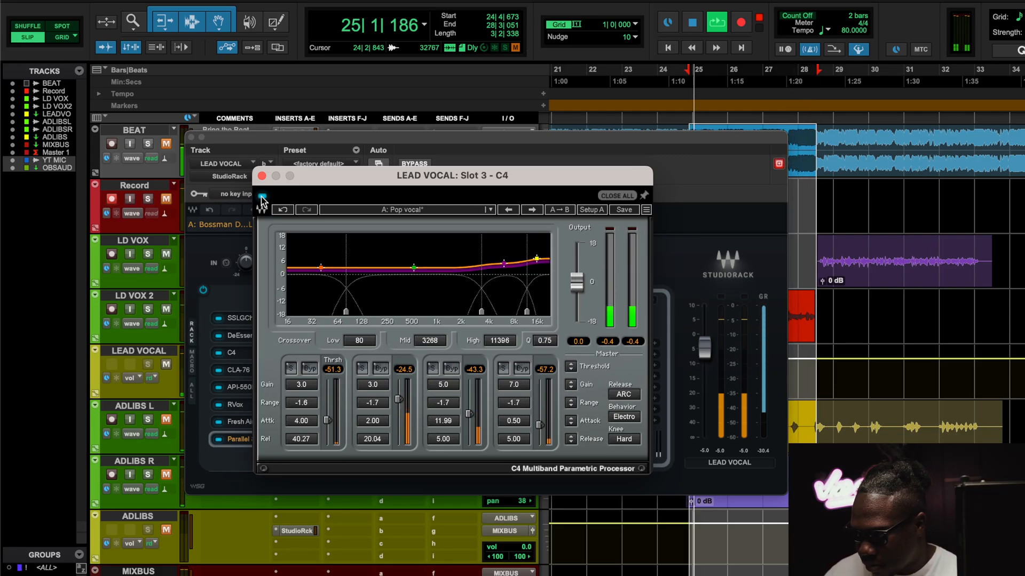
pyautogui.click(262, 197)
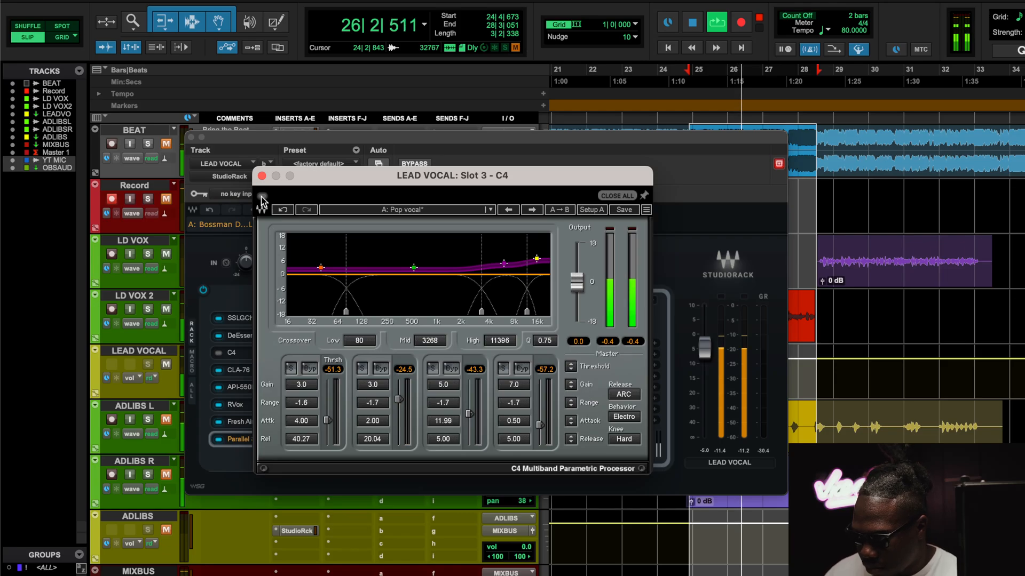
pyautogui.click(262, 198)
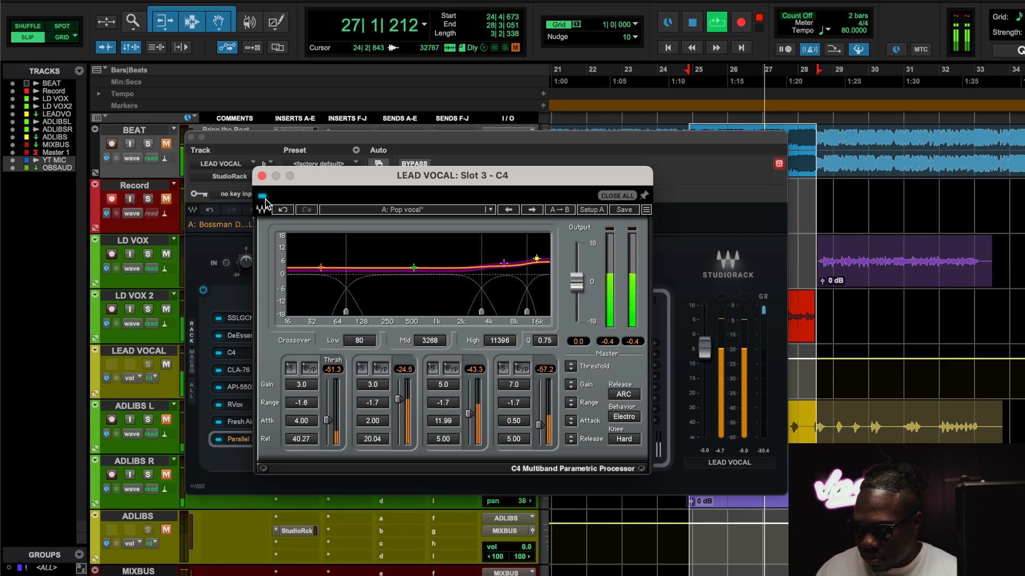
pyautogui.press('space')
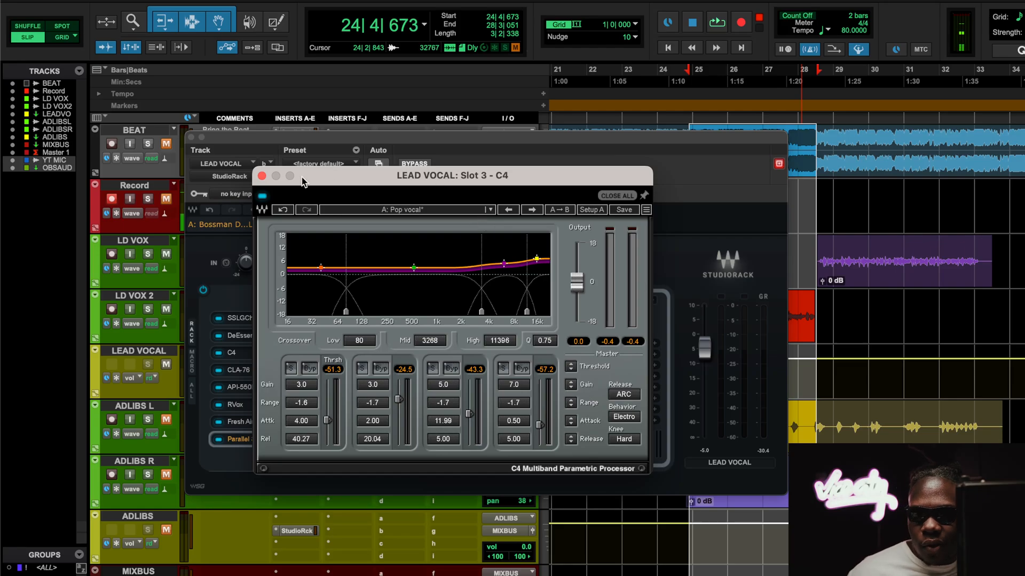
# Step: Close the C4 window, view the API-550B equalizer, and open the CLA-76 compressor in the StudioRack chain
pyautogui.click(262, 176)
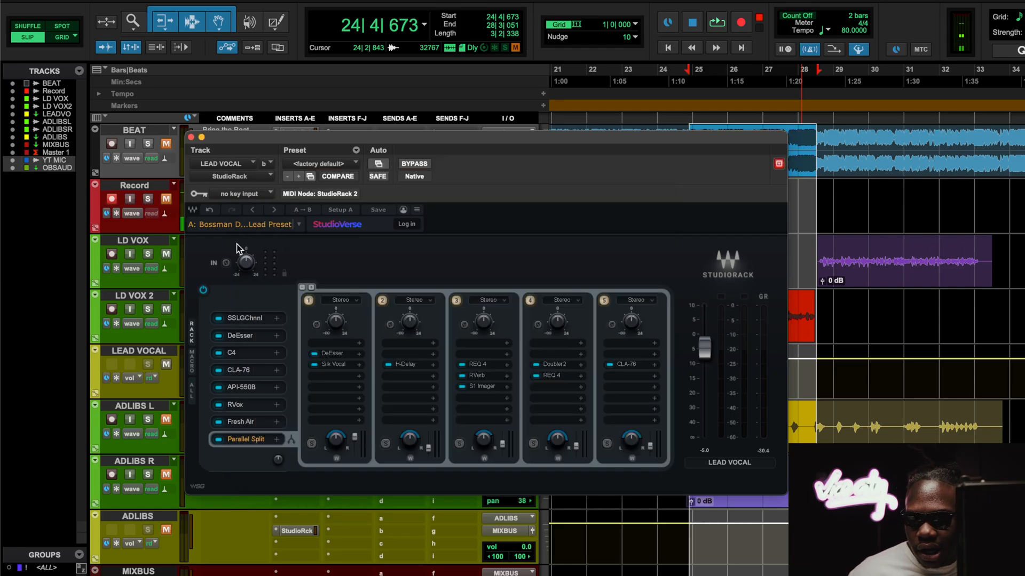
pyautogui.click(250, 388)
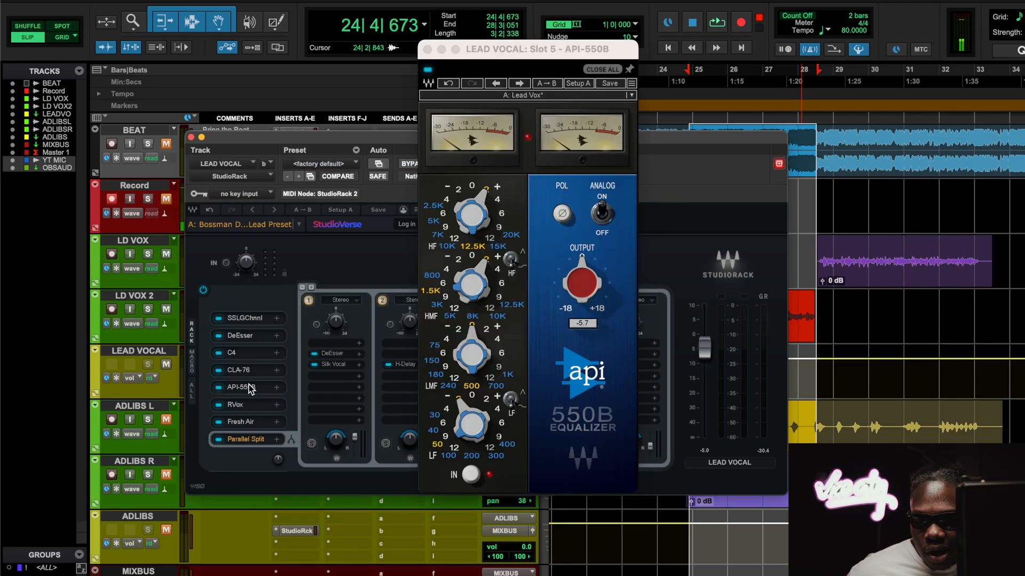
pyautogui.click(251, 369)
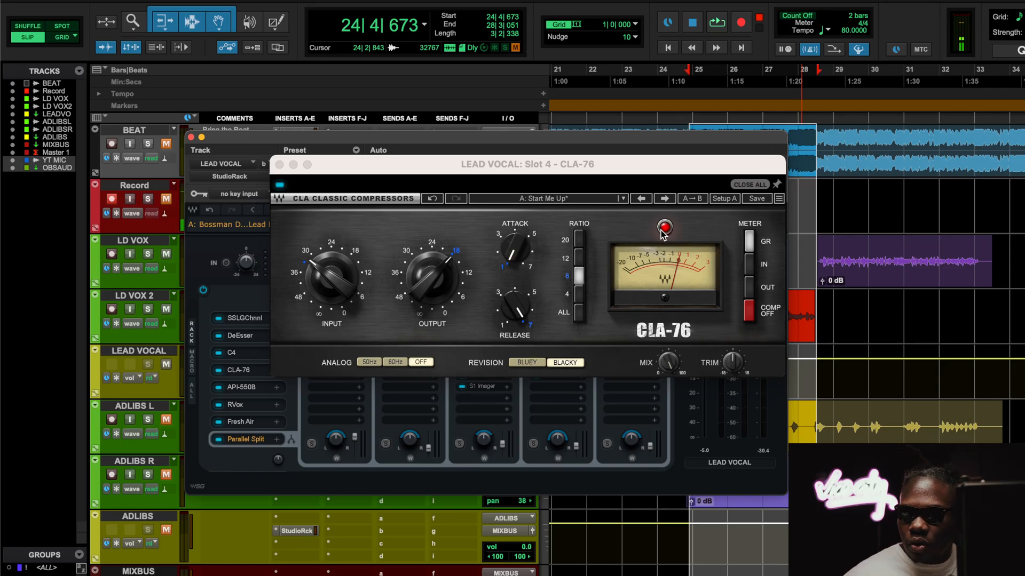
# Step: Play the loop with the BEAT track muted, compare the CLA-76 compression off and on, and stop playback
pyautogui.press('space')
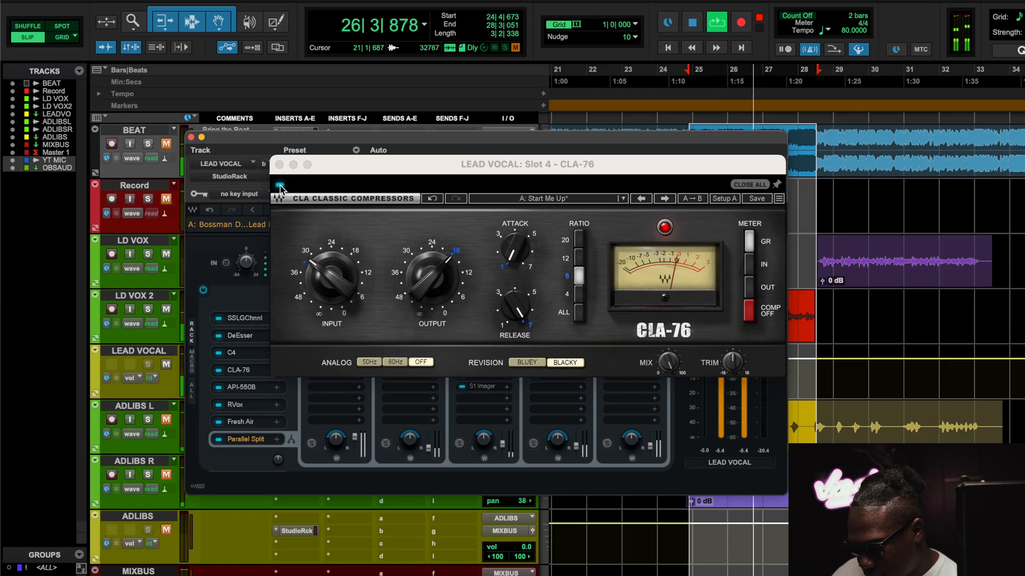
pyautogui.click(749, 315)
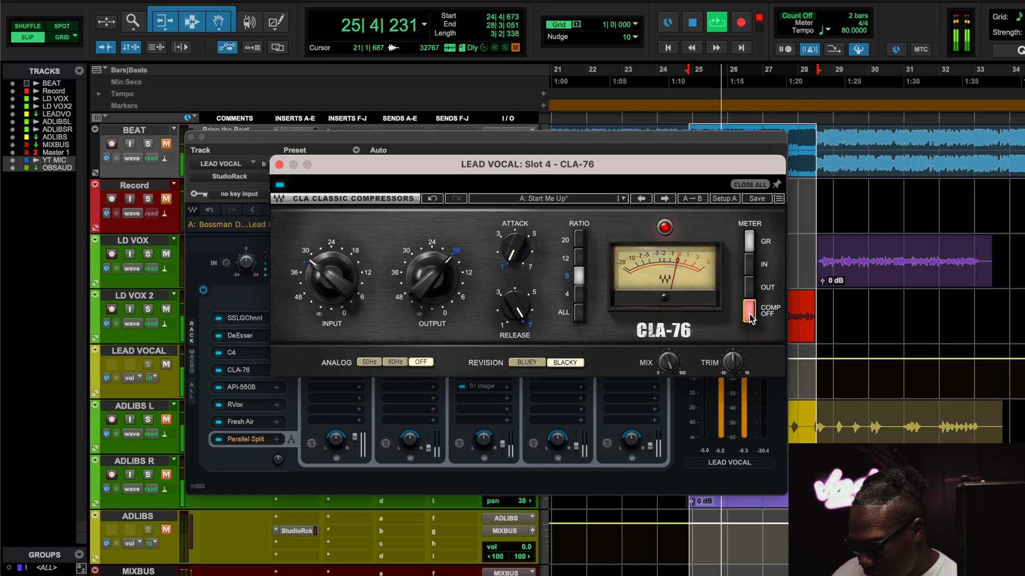
pyautogui.press('space')
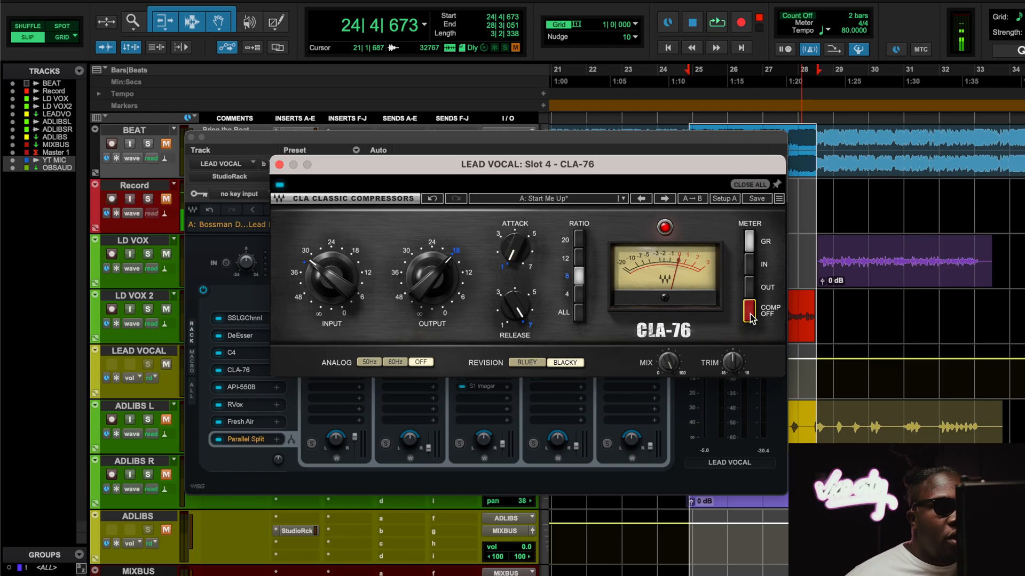
# Step: Audition the API-550B equalizer in the playing loop, both bypassed and active, and unmute the BEAT track before stopping playback
pyautogui.click(244, 388)
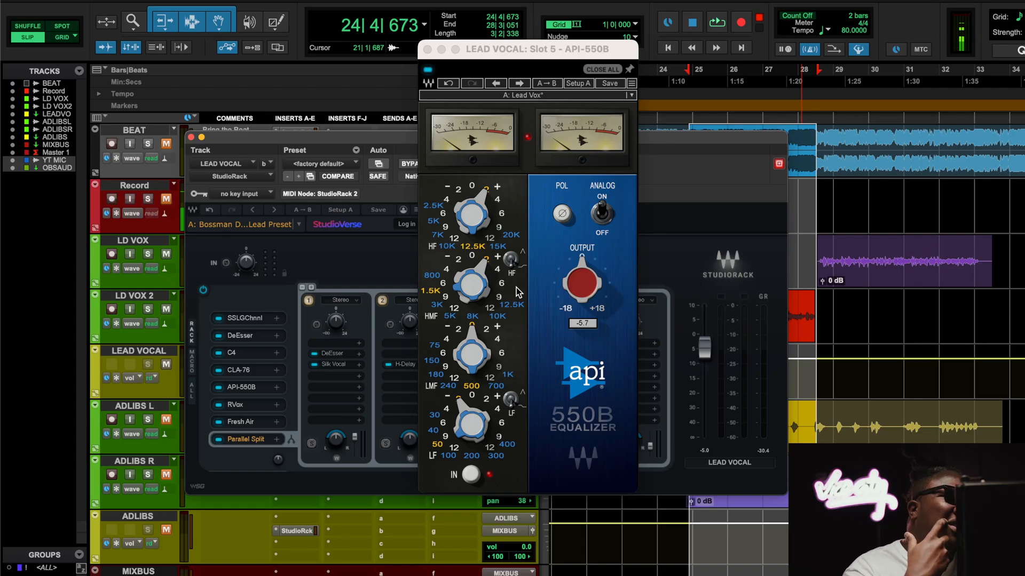
pyautogui.press('space')
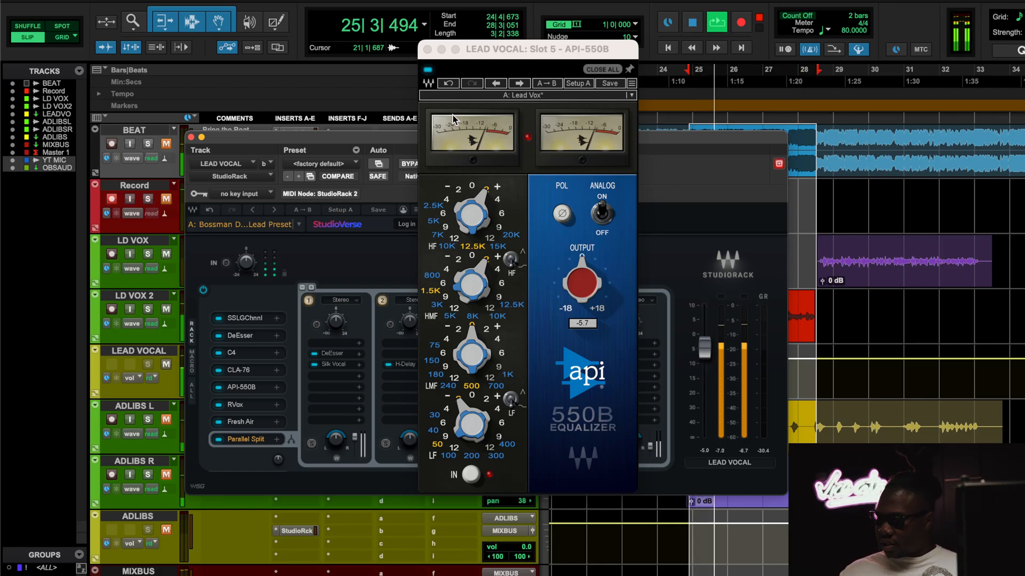
pyautogui.click(427, 69)
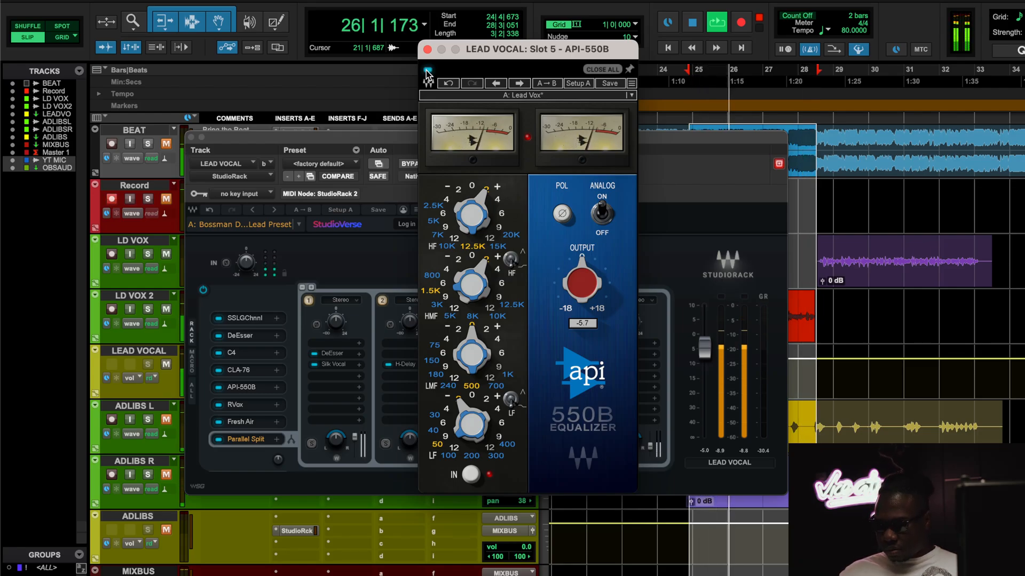
pyautogui.click(427, 70)
pyautogui.click(426, 70)
pyautogui.click(170, 146)
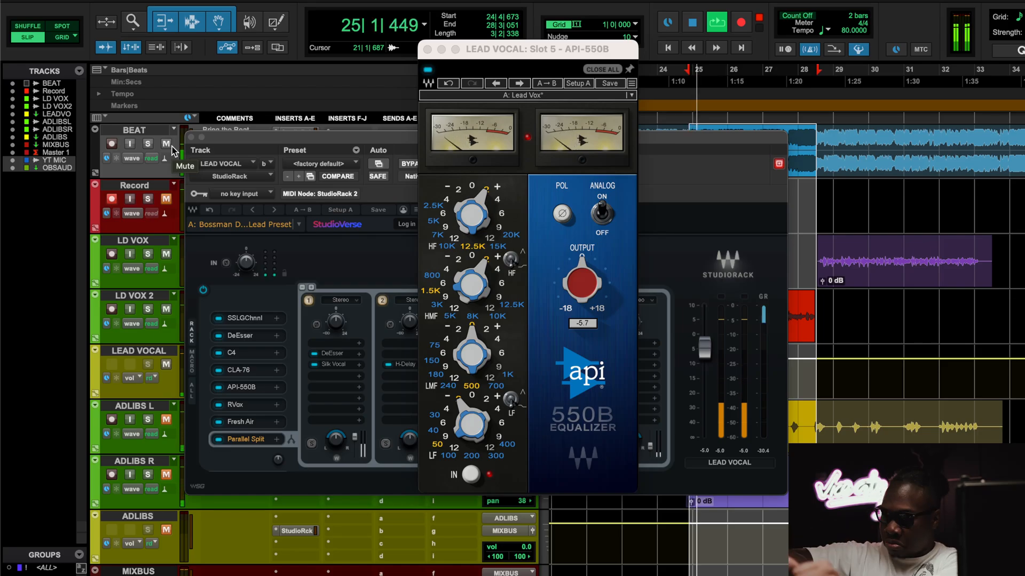
pyautogui.press('space')
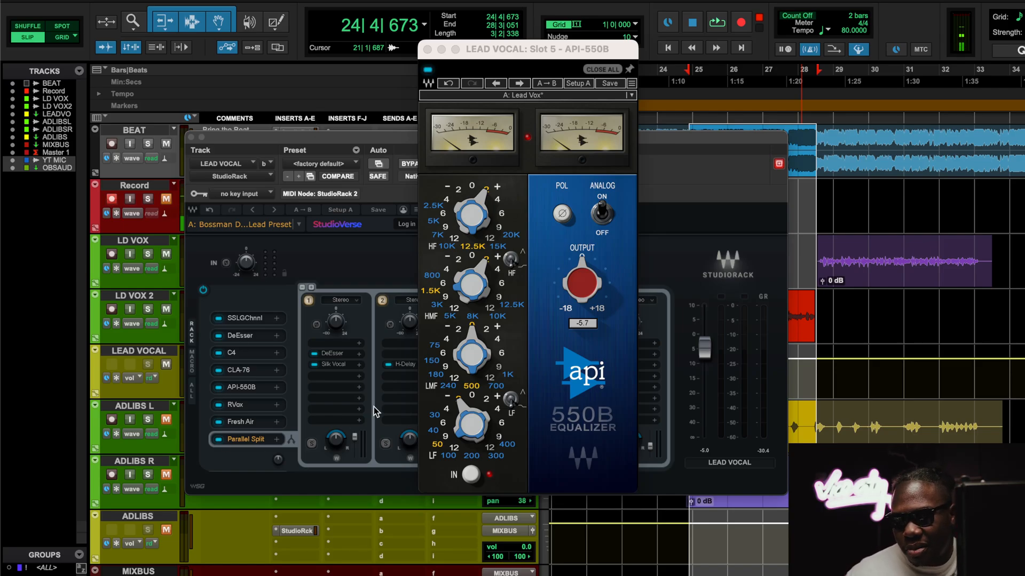
# Step: Open the RVox compressor from the StudioRack chain and play the loop with the BEAT track muted
pyautogui.click(229, 421)
pyautogui.click(247, 393)
pyautogui.click(248, 405)
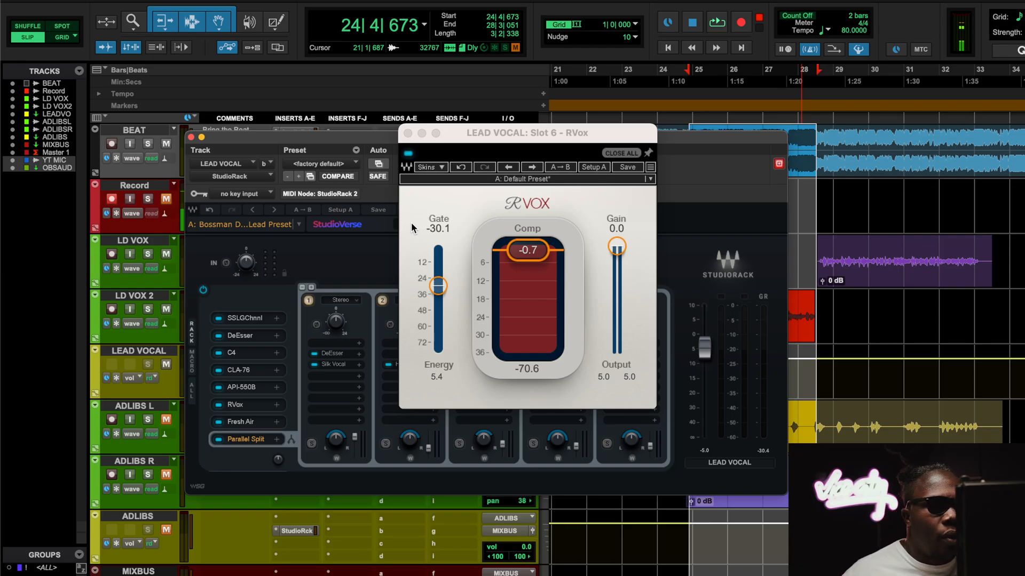
pyautogui.press('space')
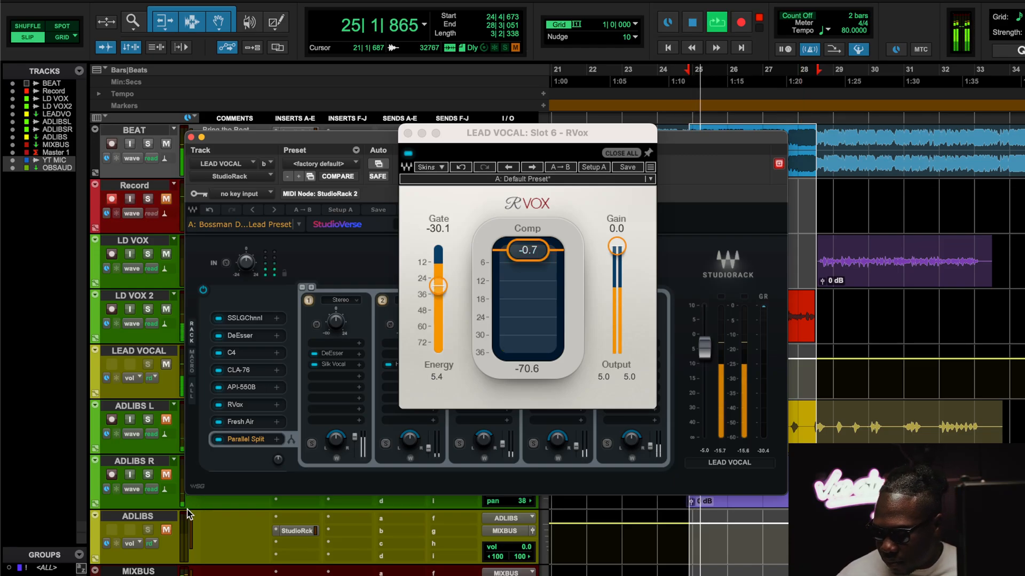
pyautogui.click(166, 474)
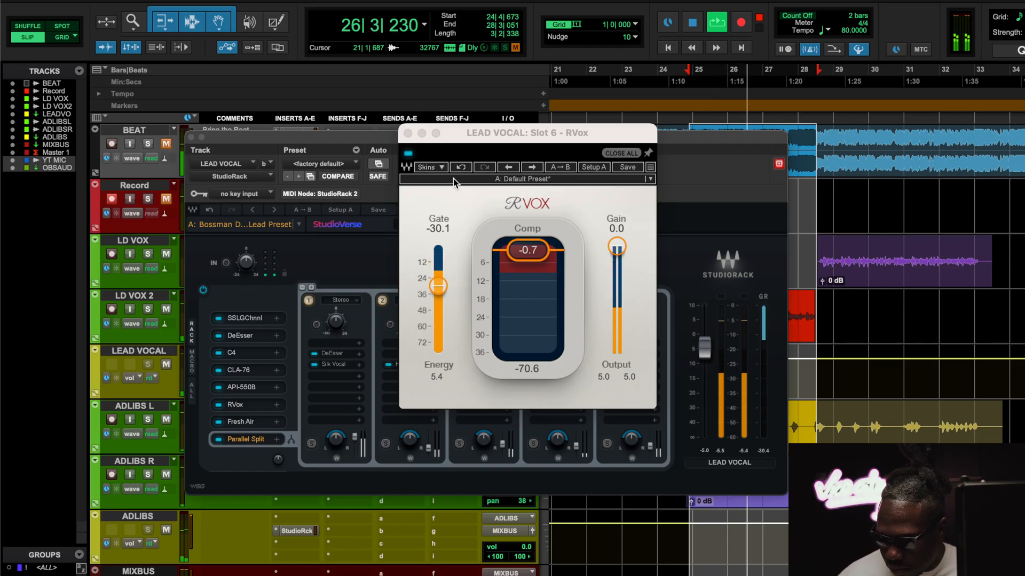
# Step: Bypass RVox, set the ADLIBS track volume to -2.6 dB, and restart loop playback
pyautogui.click(408, 153)
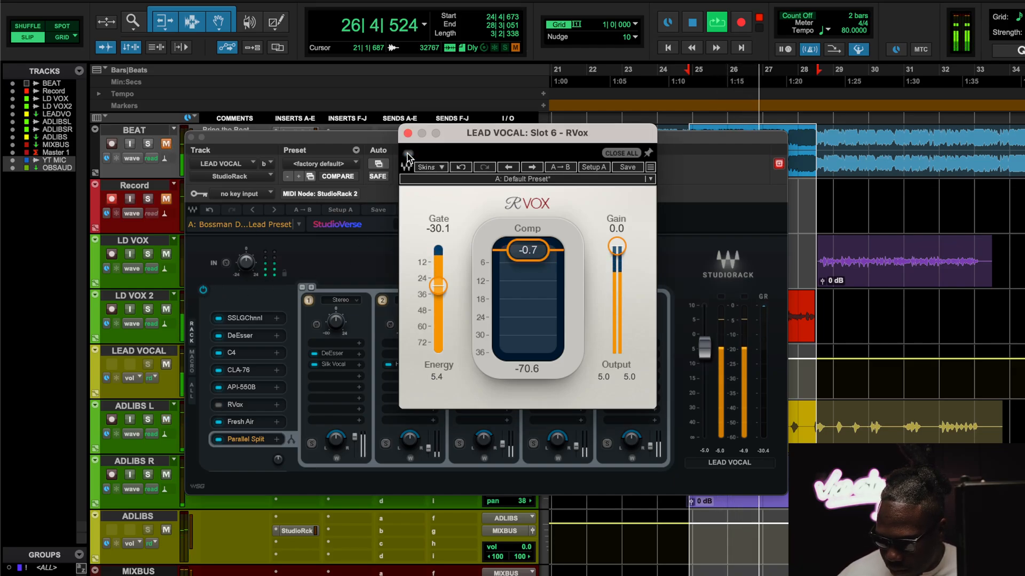
pyautogui.click(515, 550)
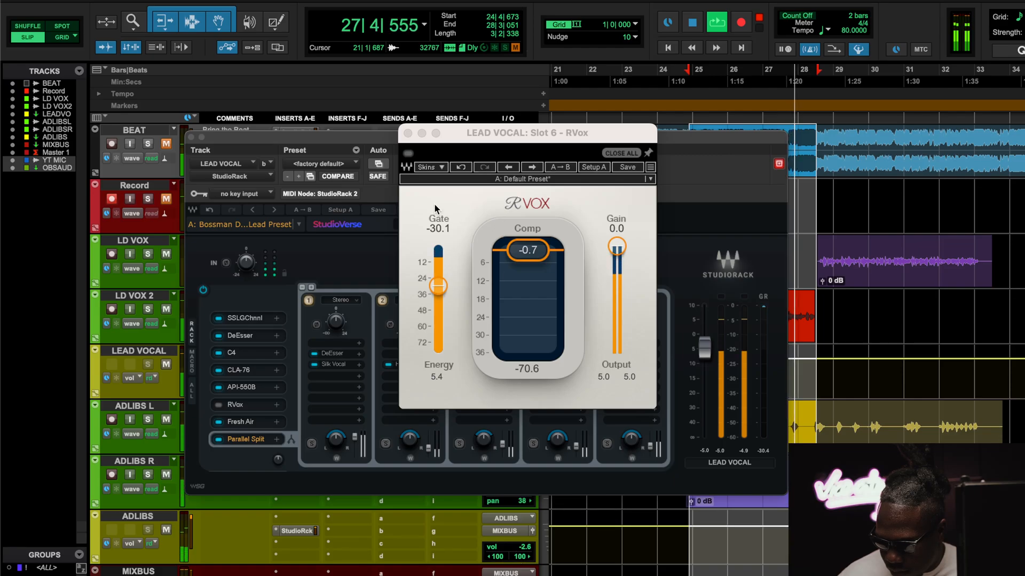
pyautogui.press('space')
pyautogui.press('space')
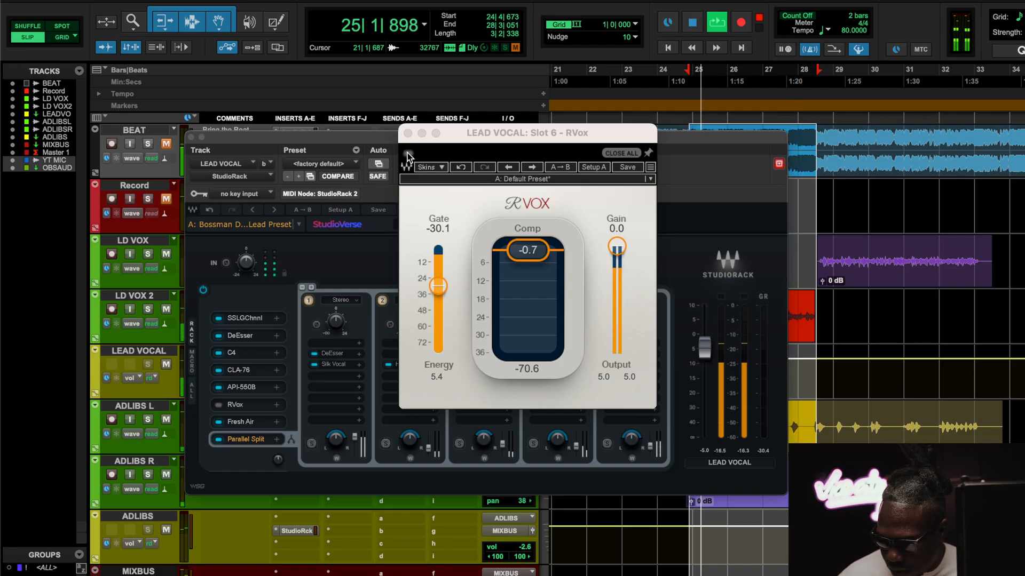
# Step: Compare RVox active and bypassed on the looping vocal, leaving it active, and stop playback
pyautogui.click(408, 153)
pyautogui.click(520, 542)
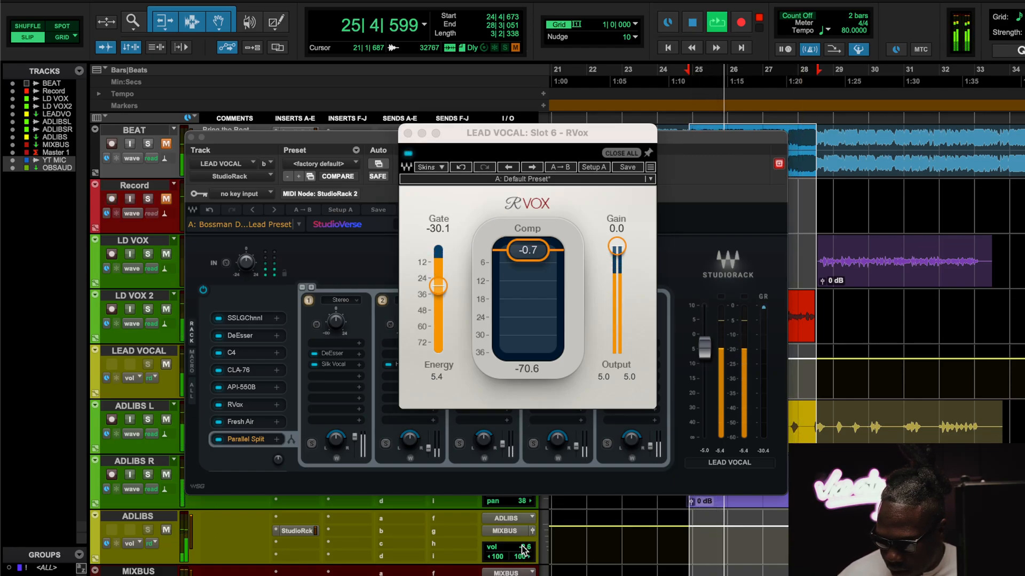
pyautogui.click(408, 153)
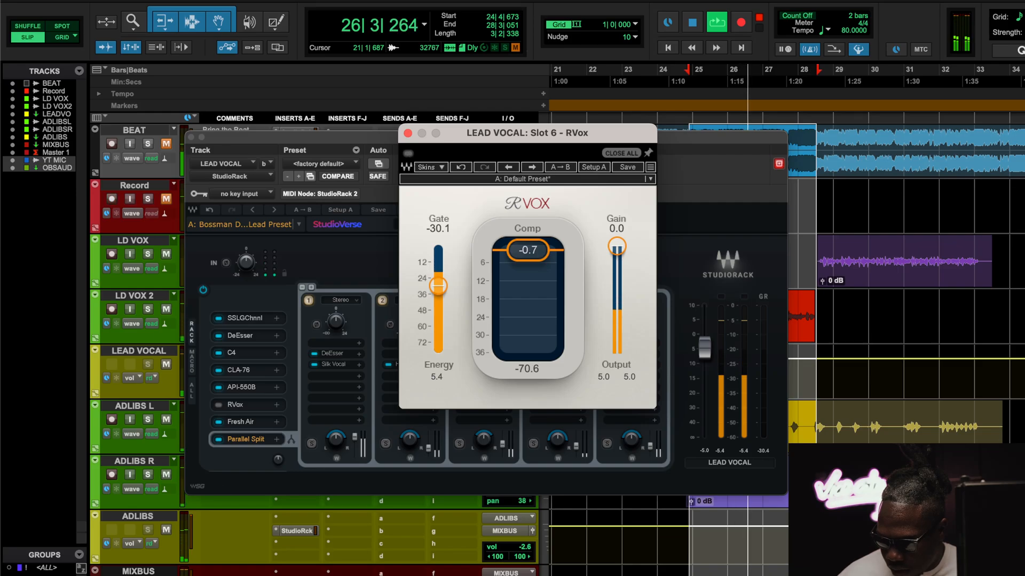
pyautogui.click(408, 154)
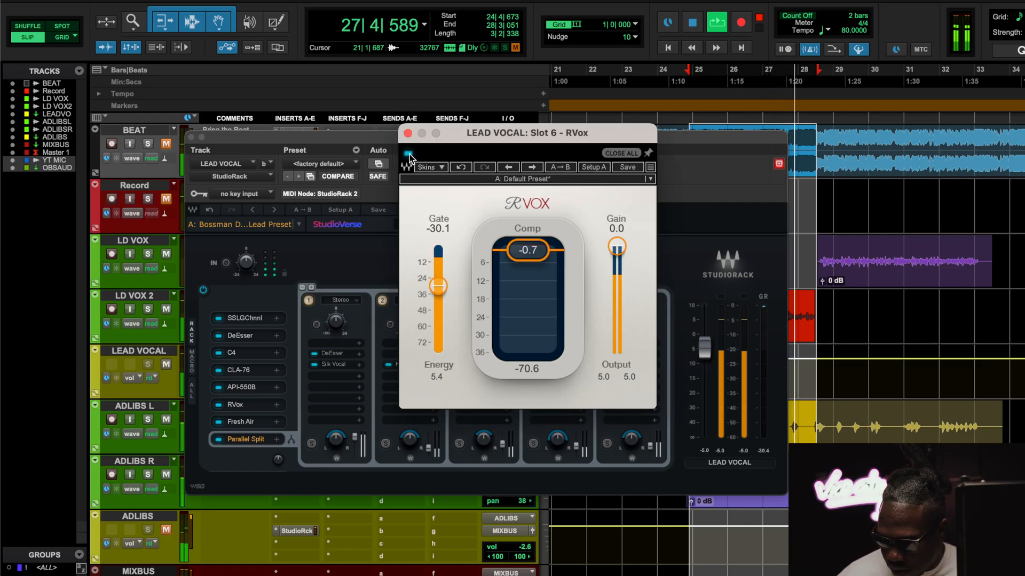
pyautogui.press('space')
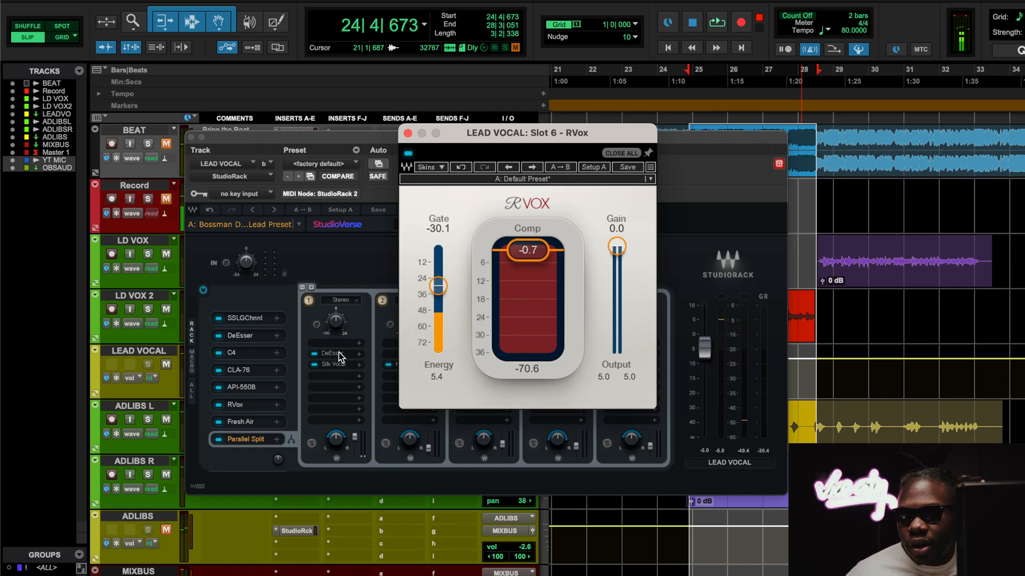
# Step: Open Fresh Air from the StudioRack chain and play the loop without the beat, comparing it bypassed and active
pyautogui.click(243, 425)
pyautogui.click(242, 424)
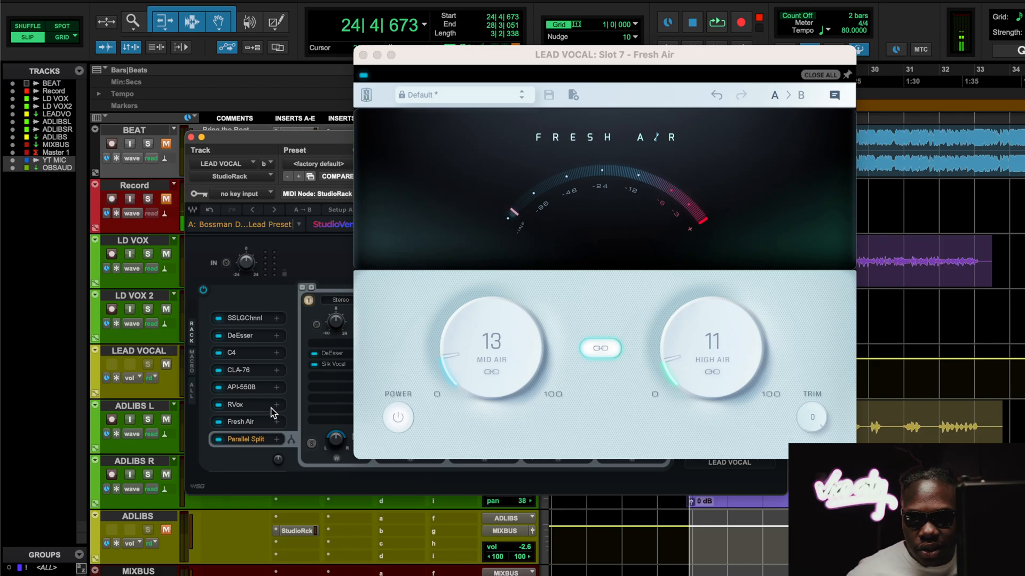
pyautogui.press('space')
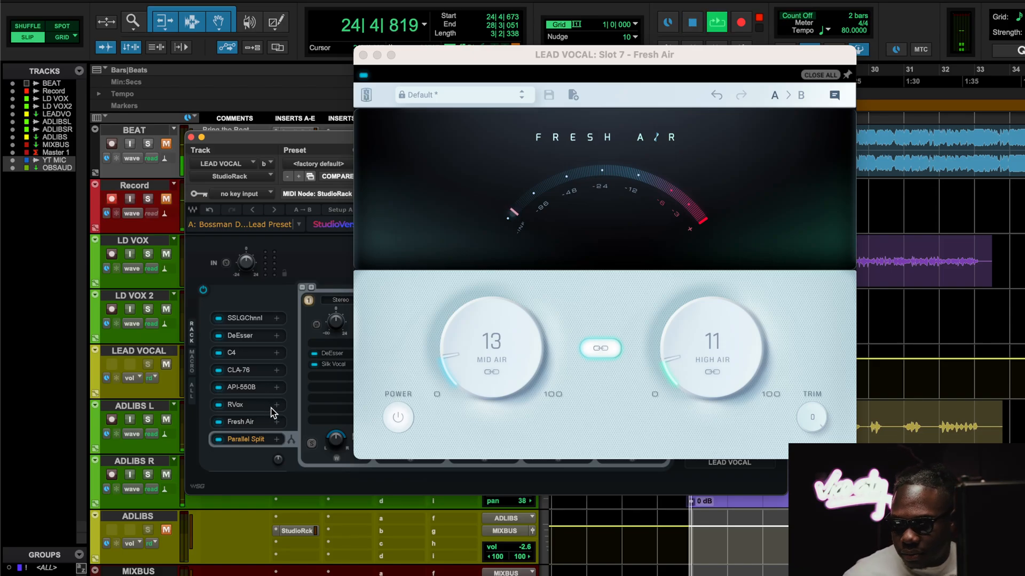
pyautogui.click(364, 76)
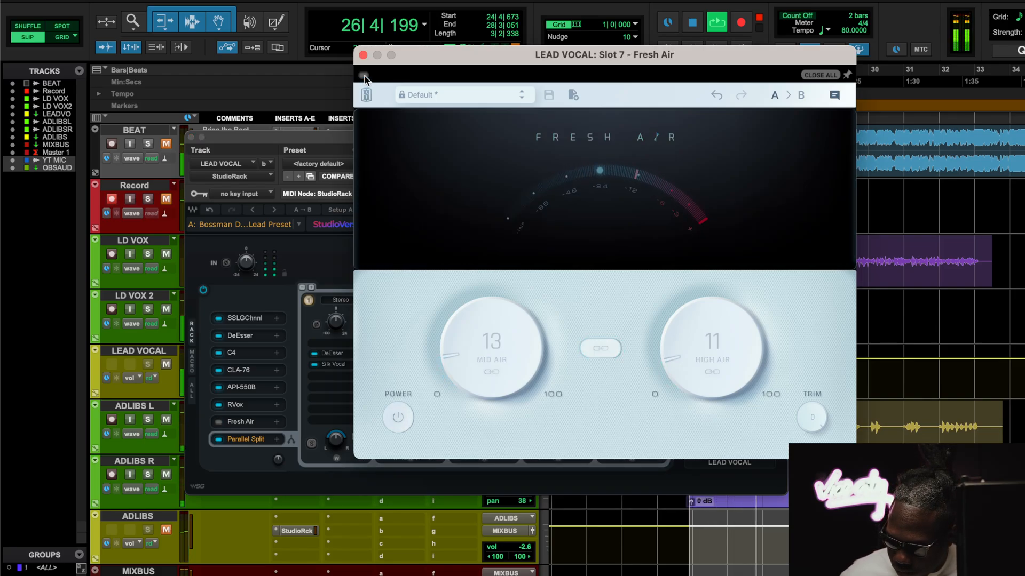
pyautogui.click(364, 76)
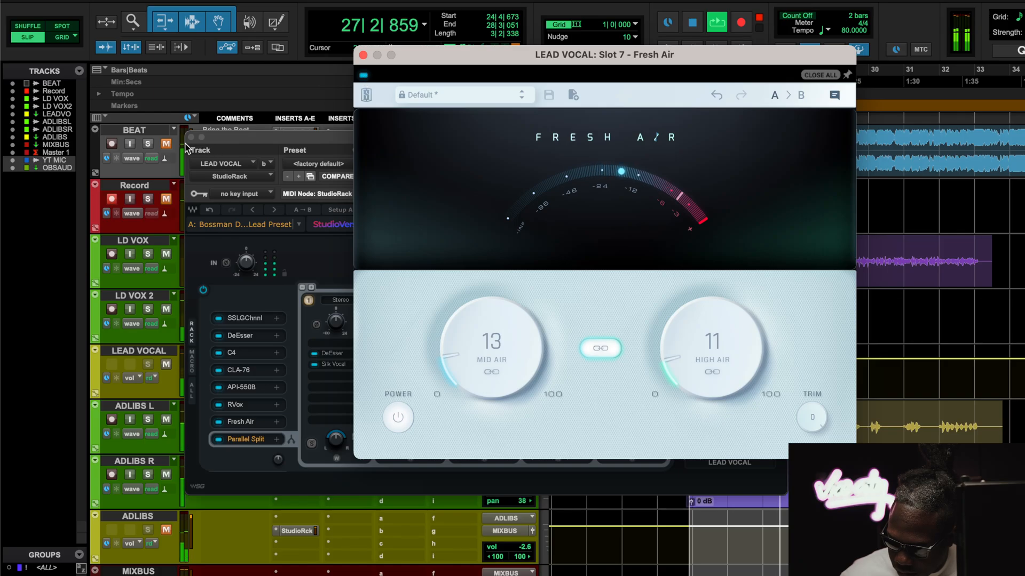
# Step: Unmute the BEAT track, compare Fresh Air bypassed and active over the beat, and stop playback with it active
pyautogui.click(169, 144)
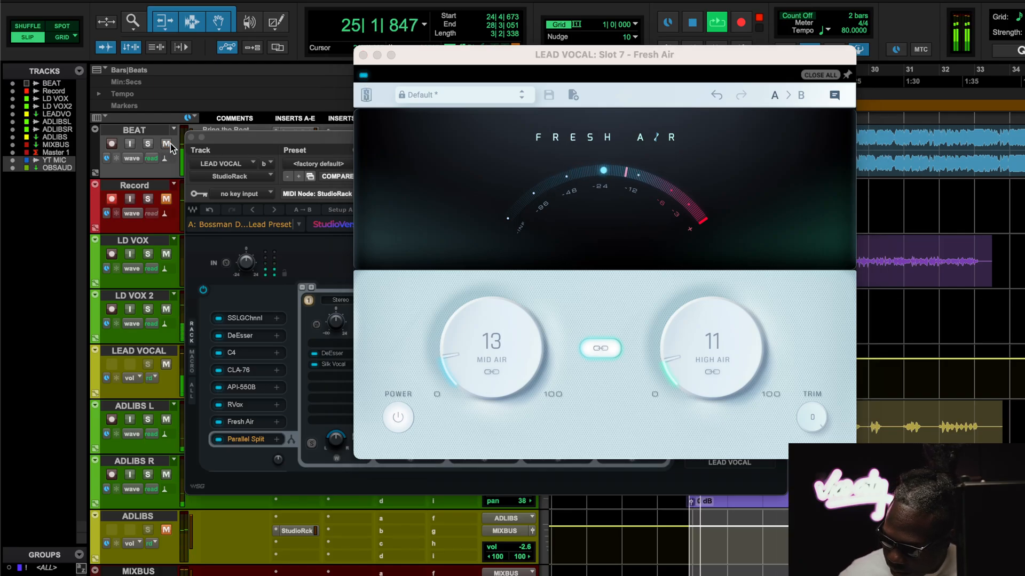
pyautogui.click(364, 76)
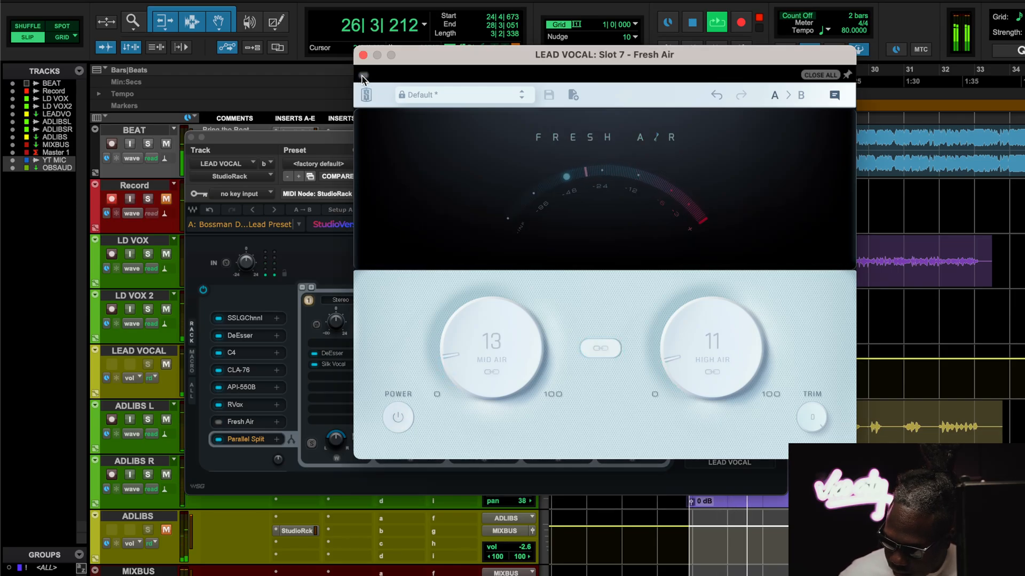
pyautogui.click(364, 75)
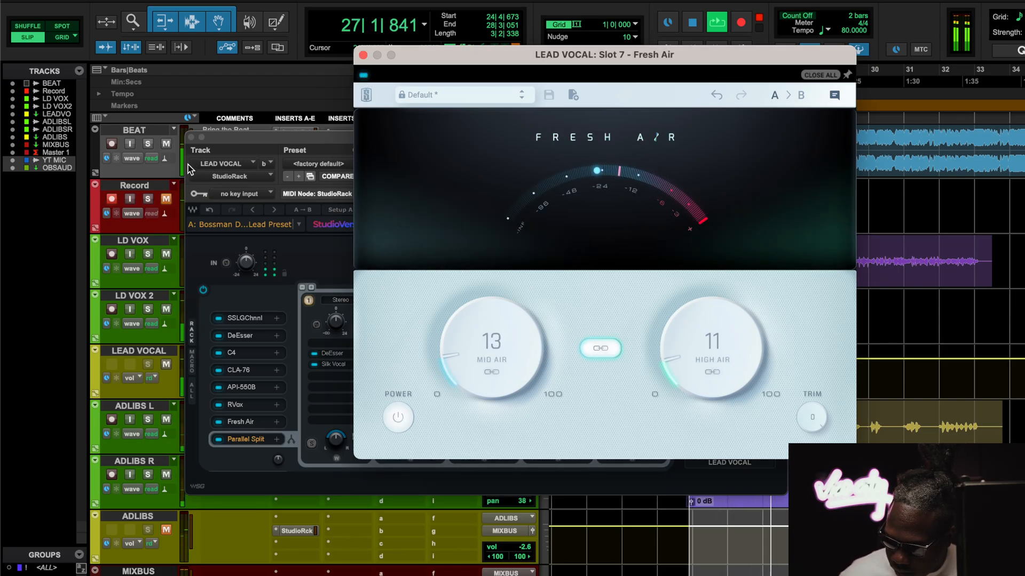
pyautogui.press('space')
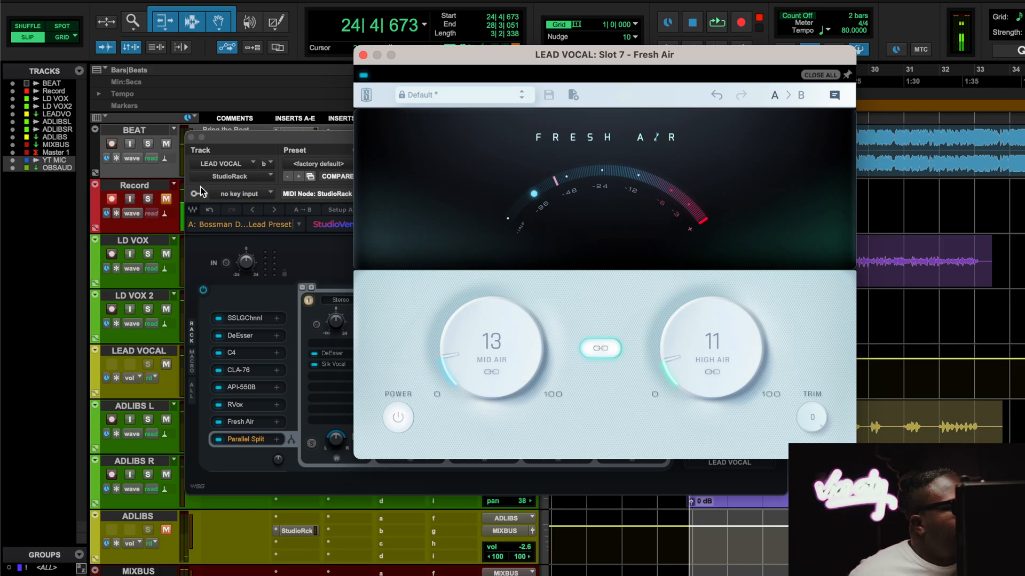
# Step: Close the Fresh Air window and open the DeEsser in the first Parallel Split chain, keeping it active
pyautogui.click(363, 55)
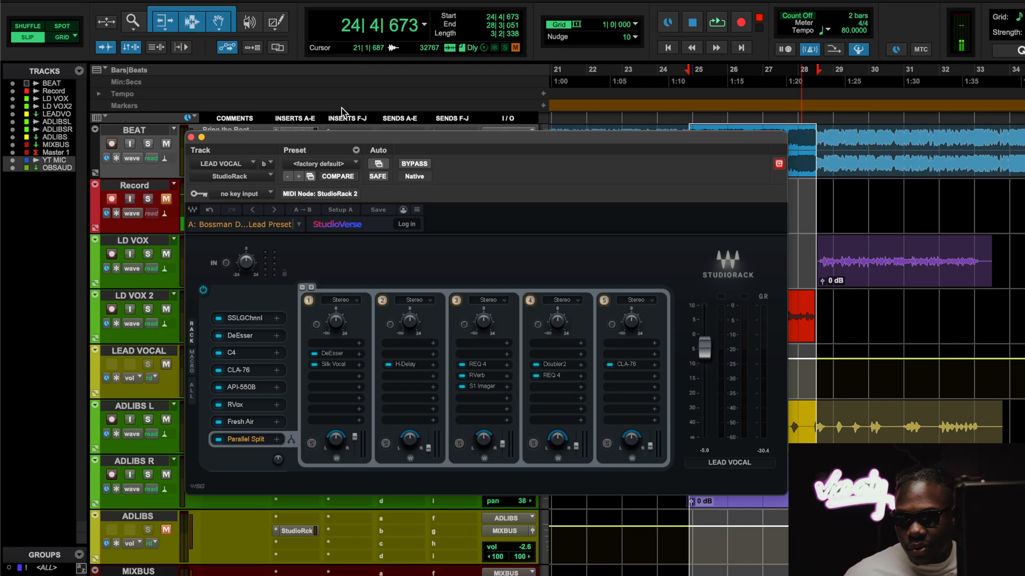
pyautogui.click(314, 354)
pyautogui.click(315, 354)
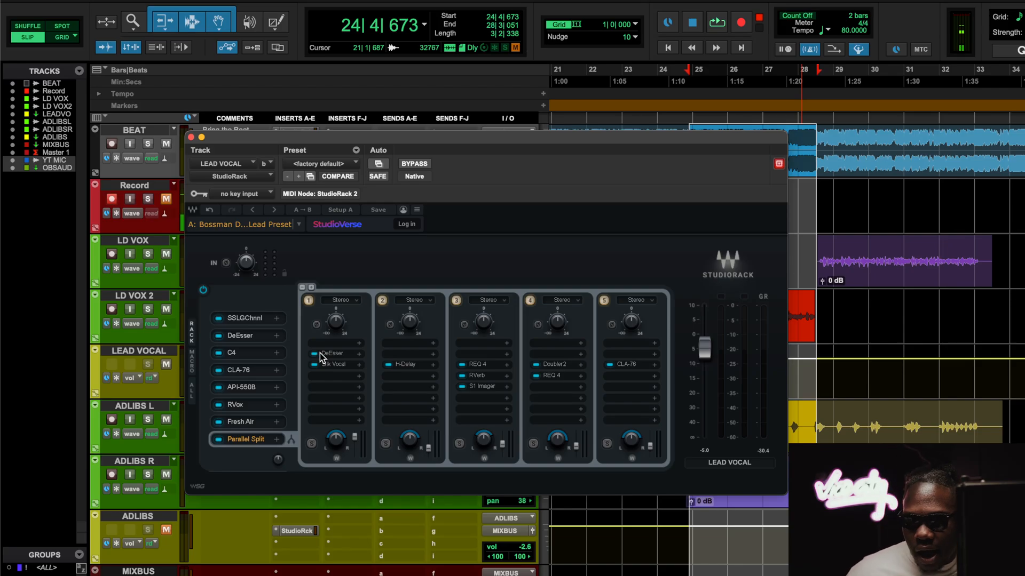
pyautogui.click(332, 354)
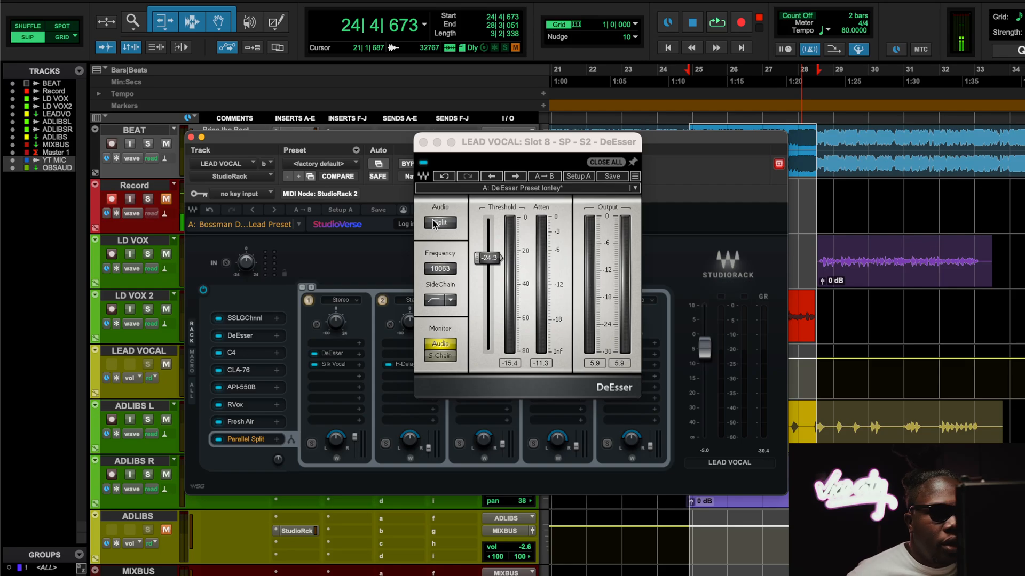
# Step: Play the loop through the parallel DeEsser, mute the BEAT track, and close the DeEsser window before stopping playback
pyautogui.press('space')
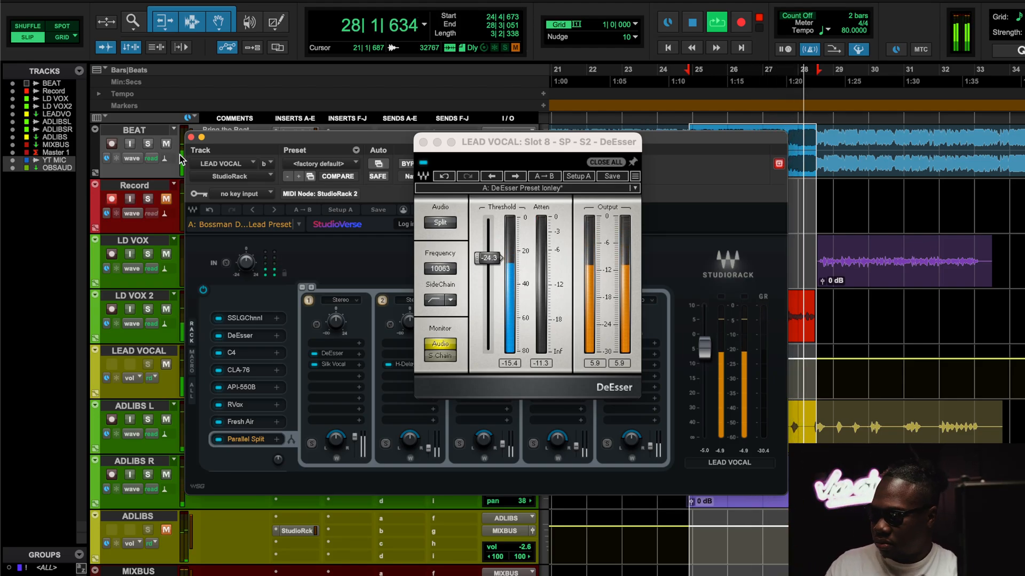
pyautogui.click(167, 144)
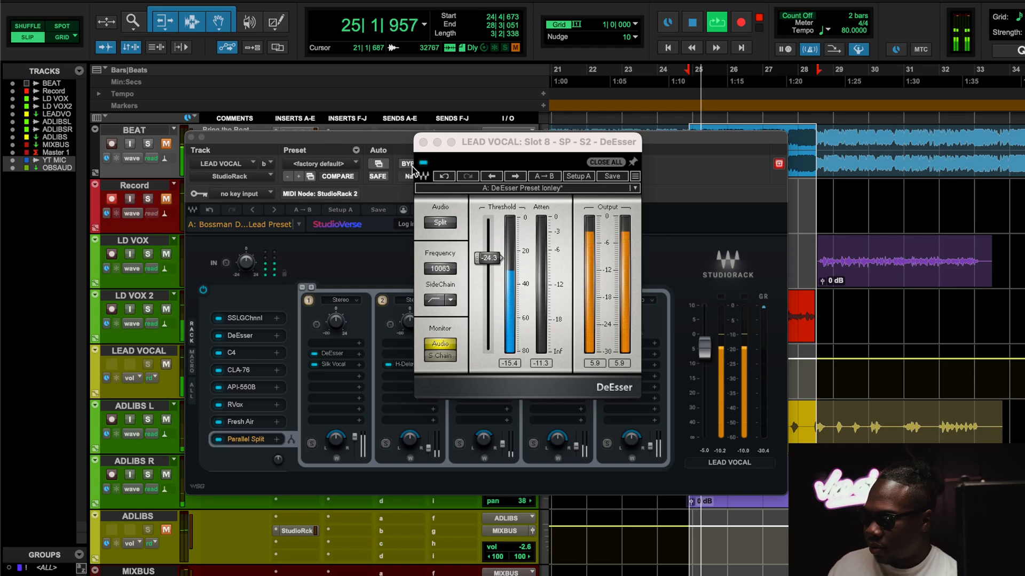
pyautogui.click(167, 531)
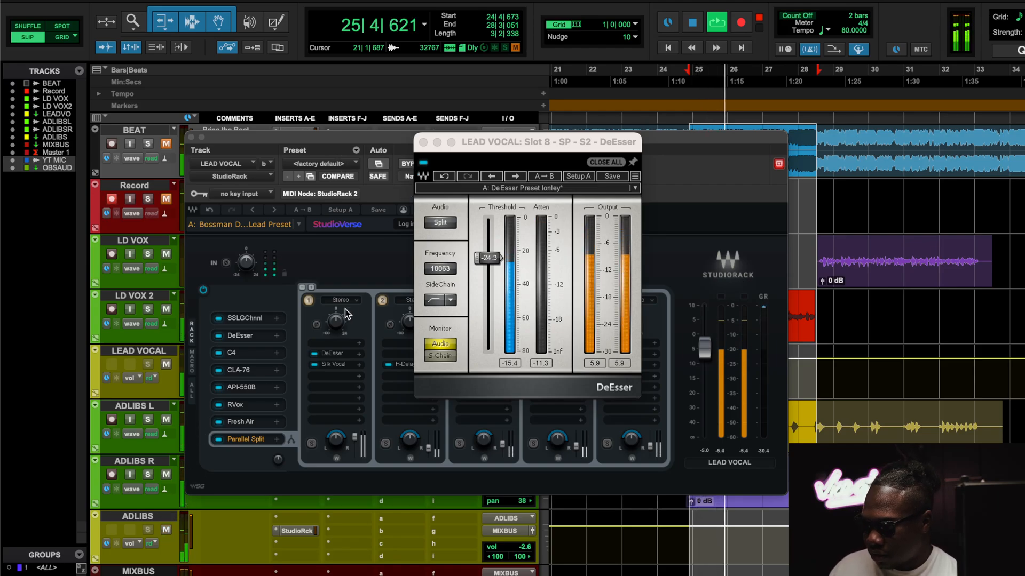
pyautogui.click(422, 142)
pyautogui.press('space')
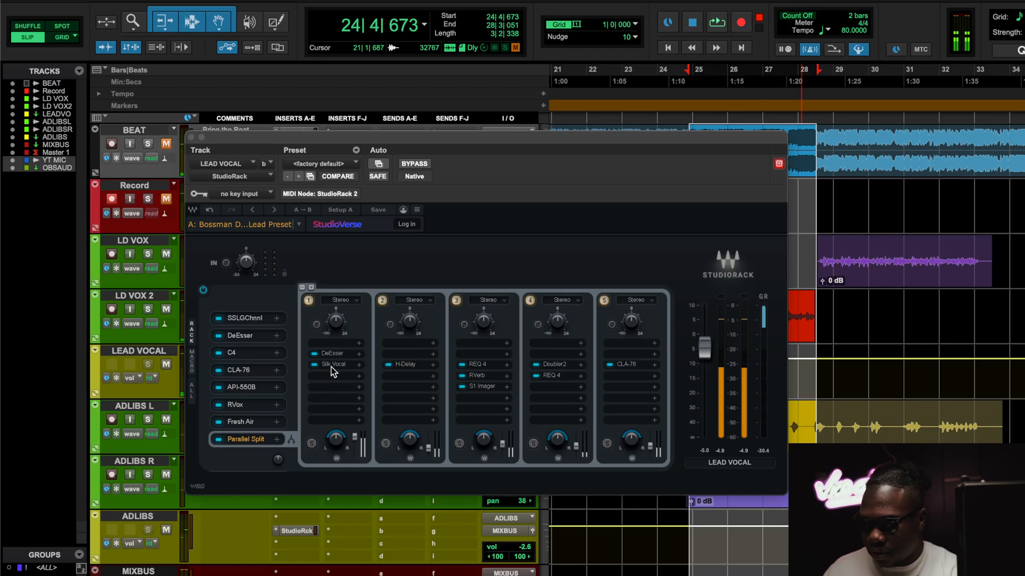
# Step: View the Silk Vocal plugin in the first Parallel Split chain and reopen Fresh Air
pyautogui.click(332, 364)
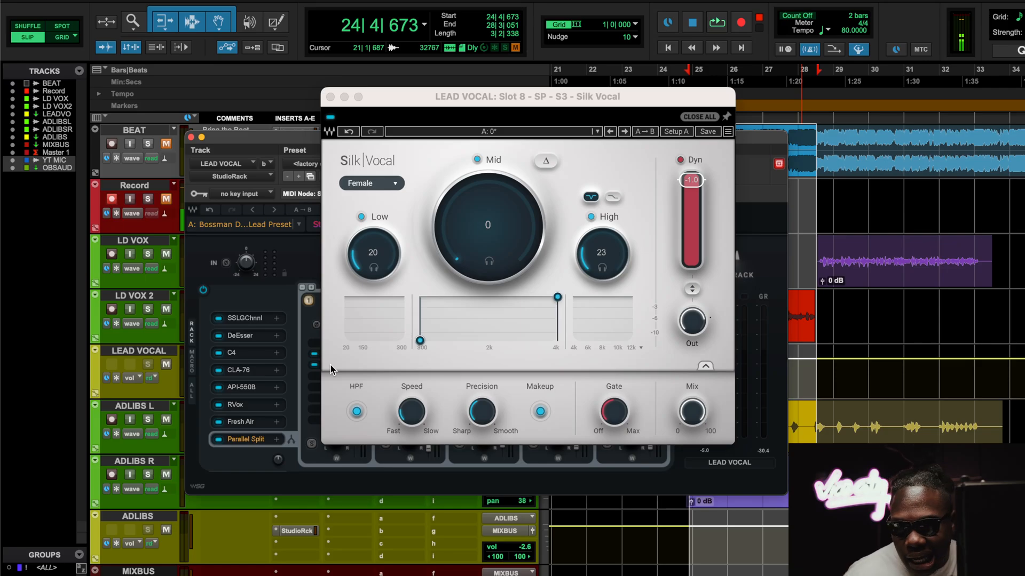
pyautogui.click(241, 422)
pyautogui.click(242, 422)
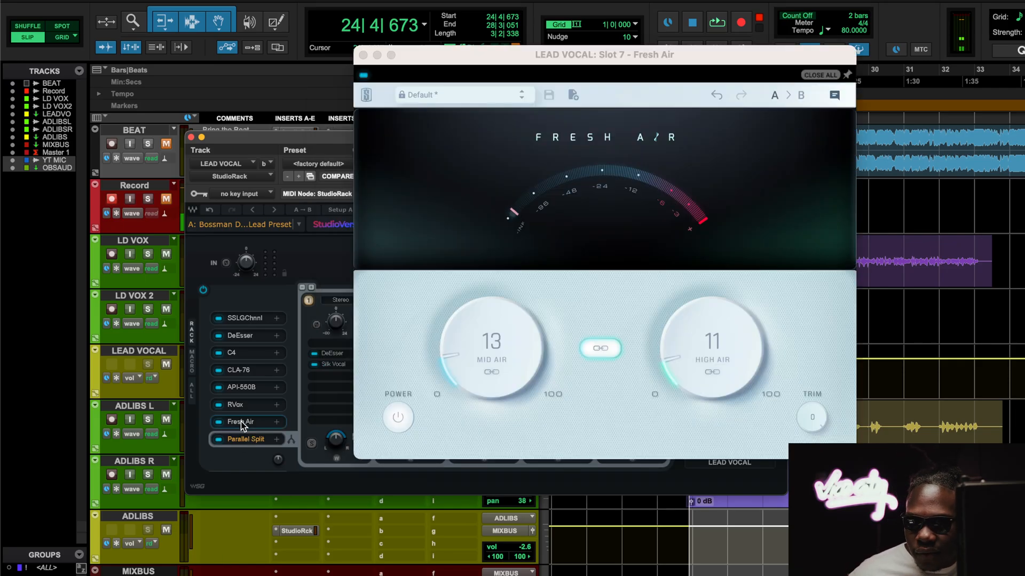
# Step: Close Fresh Air, view the DeEsser in the first Parallel Split chain, and open the Silk Vocal below it
pyautogui.click(365, 53)
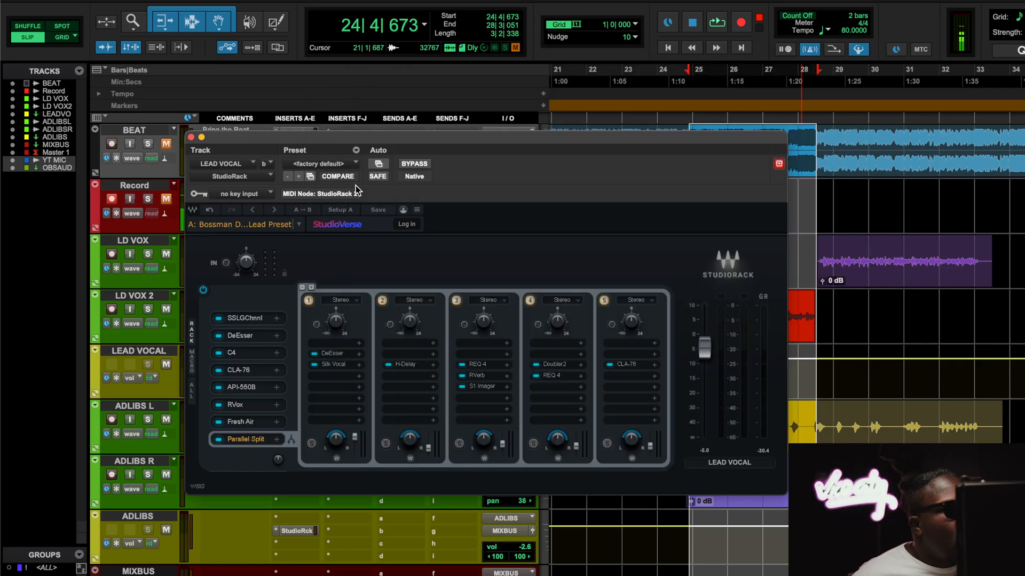
pyautogui.click(328, 354)
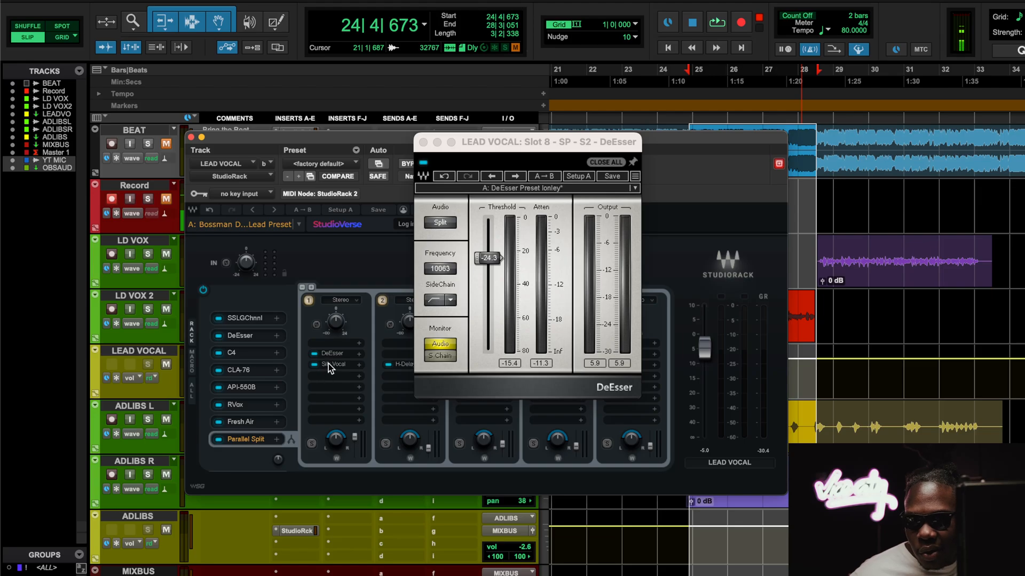
pyautogui.click(329, 363)
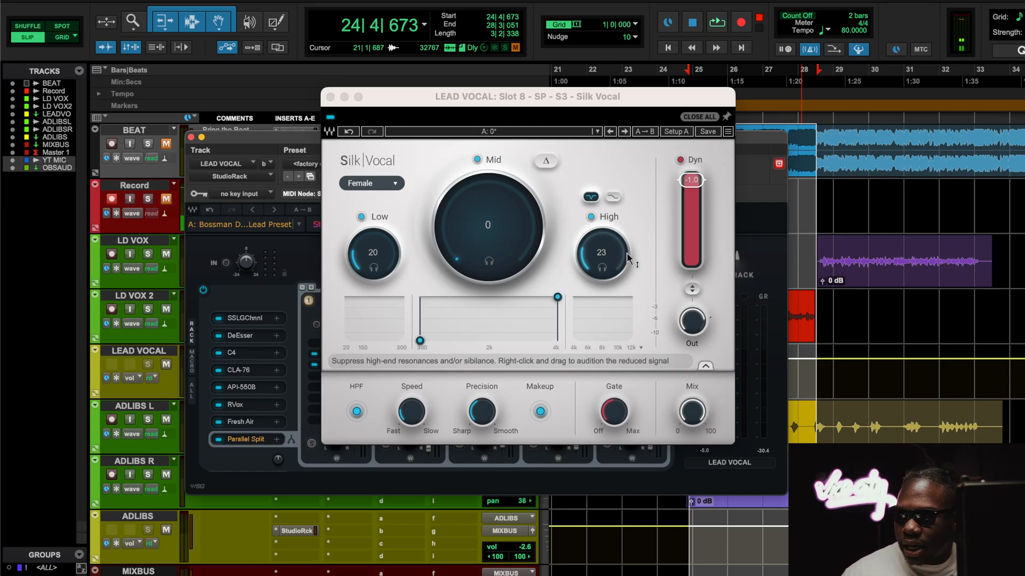
# Step: Play the loop comparing Silk Vocal bypassed and active, leave it active, close its window, and stop playback
pyautogui.press('space')
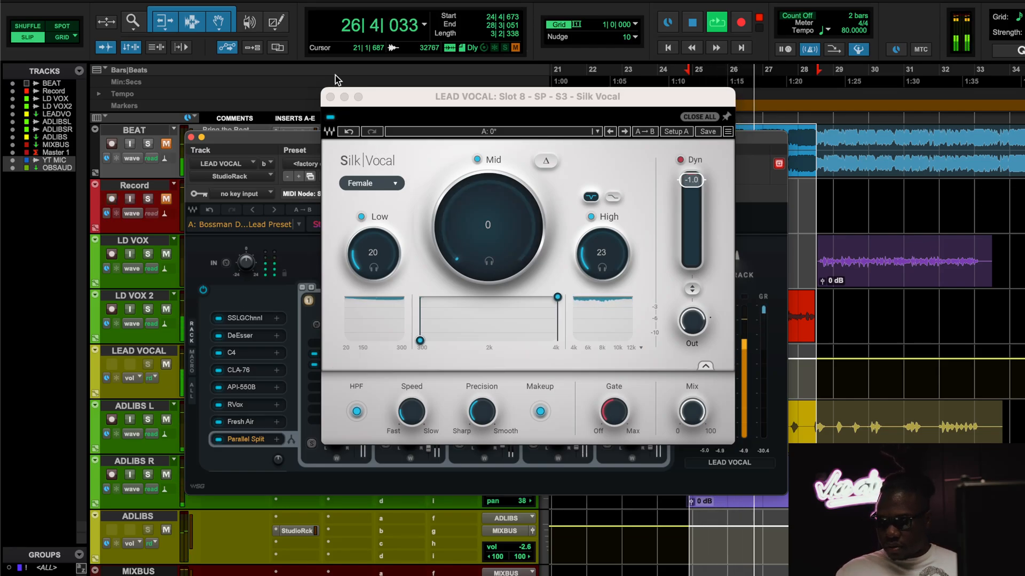
pyautogui.click(330, 117)
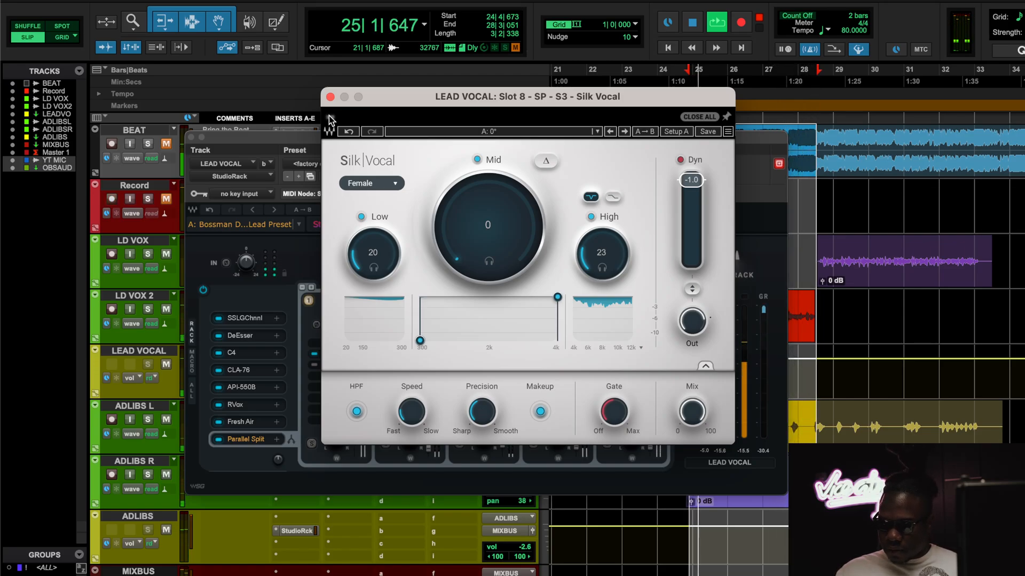
pyautogui.click(330, 117)
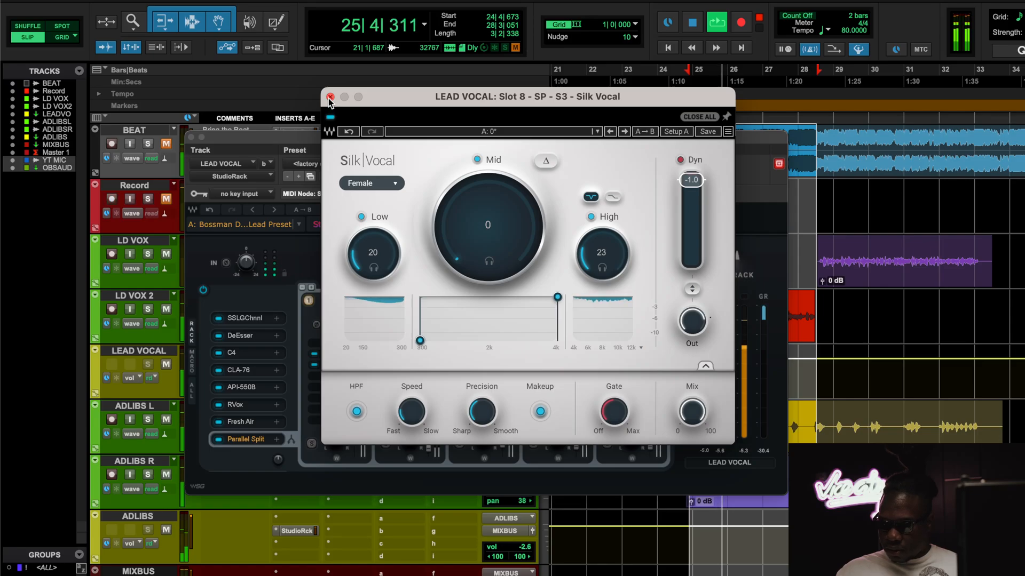
pyautogui.click(330, 98)
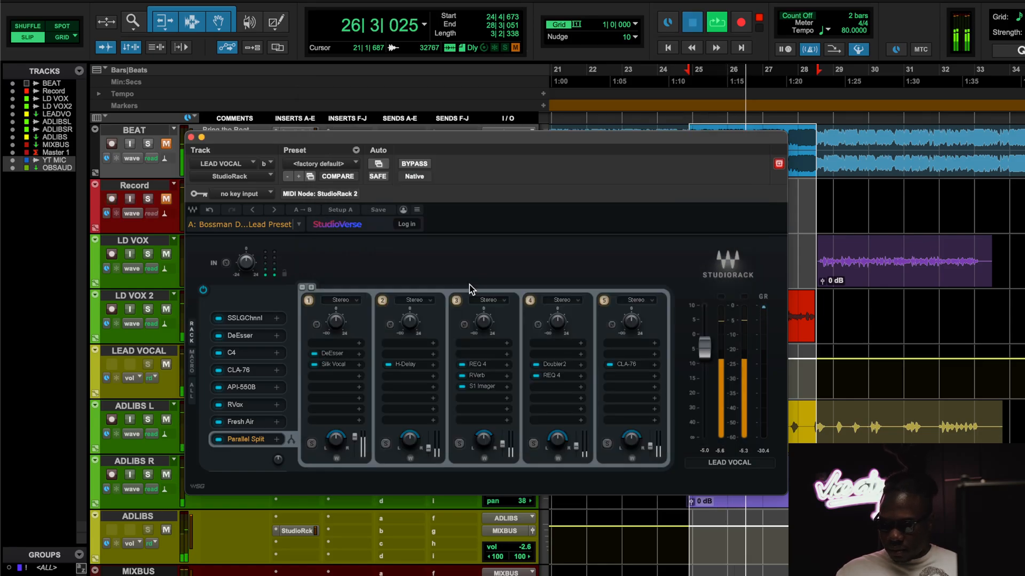
pyautogui.press('space')
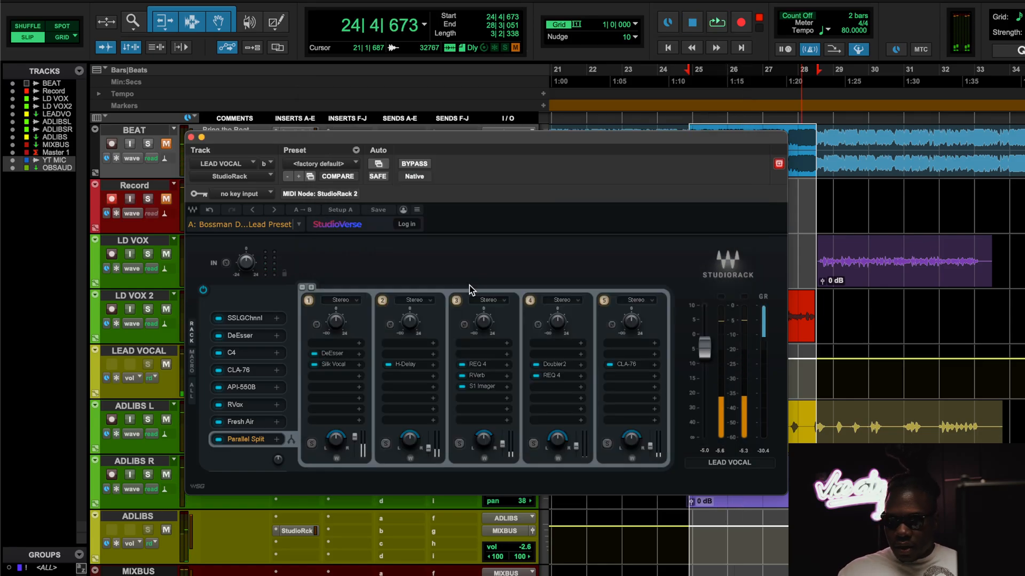
# Step: Open the H-Delay in the second Parallel Split chain, check its Feedback setting, and start loop playback
pyautogui.click(407, 364)
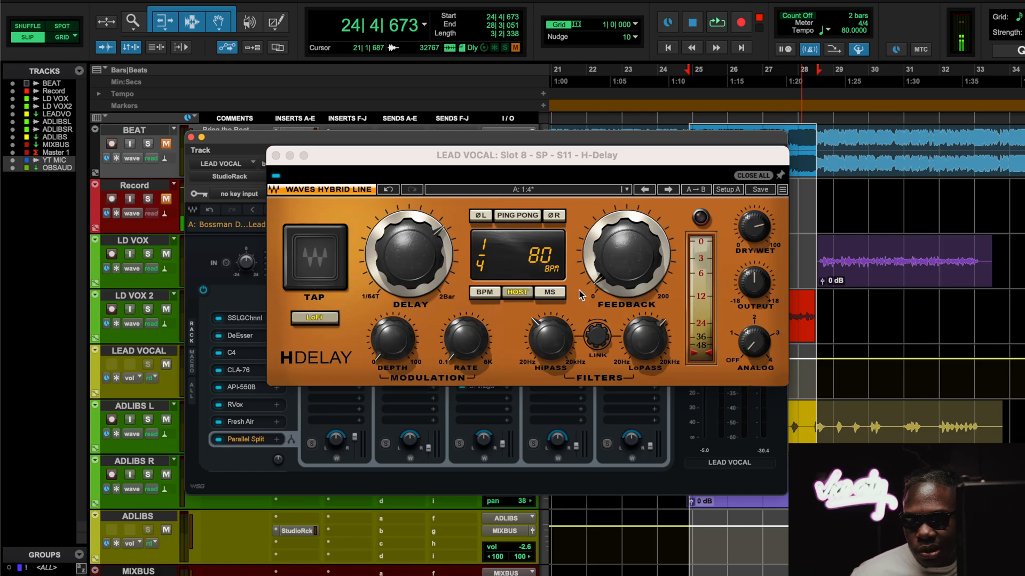
pyautogui.click(618, 272)
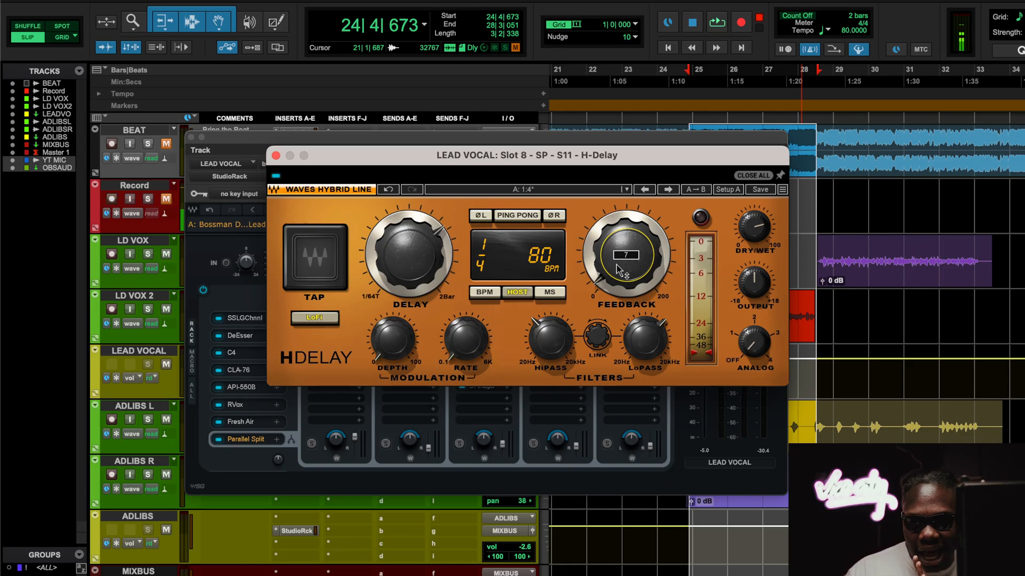
pyautogui.press('space')
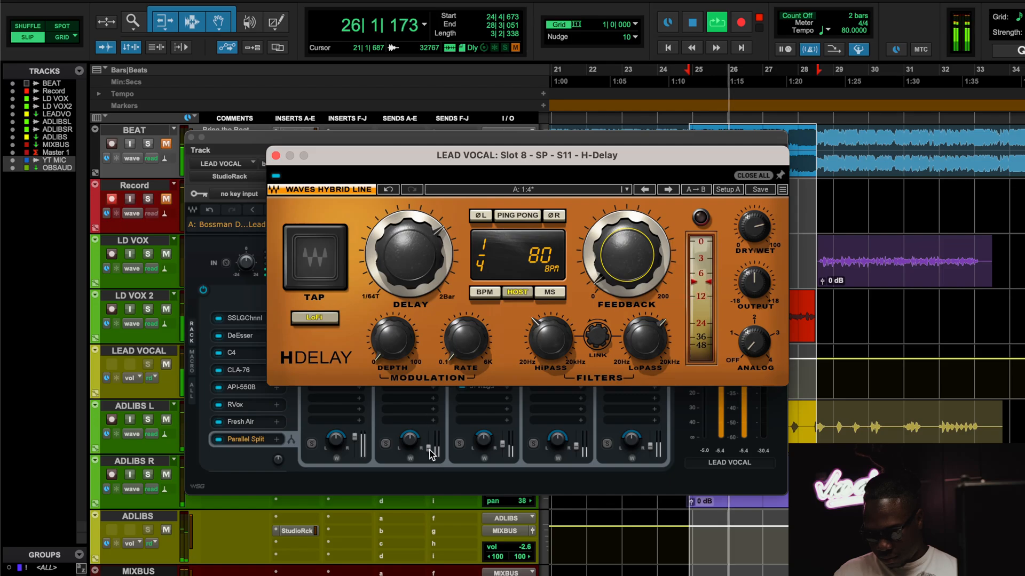
# Step: Raise the second chain's level to audition the delay louder, stop playback, and undo the level change
pyautogui.moveTo(432, 454); pyautogui.dragTo(432, 440)
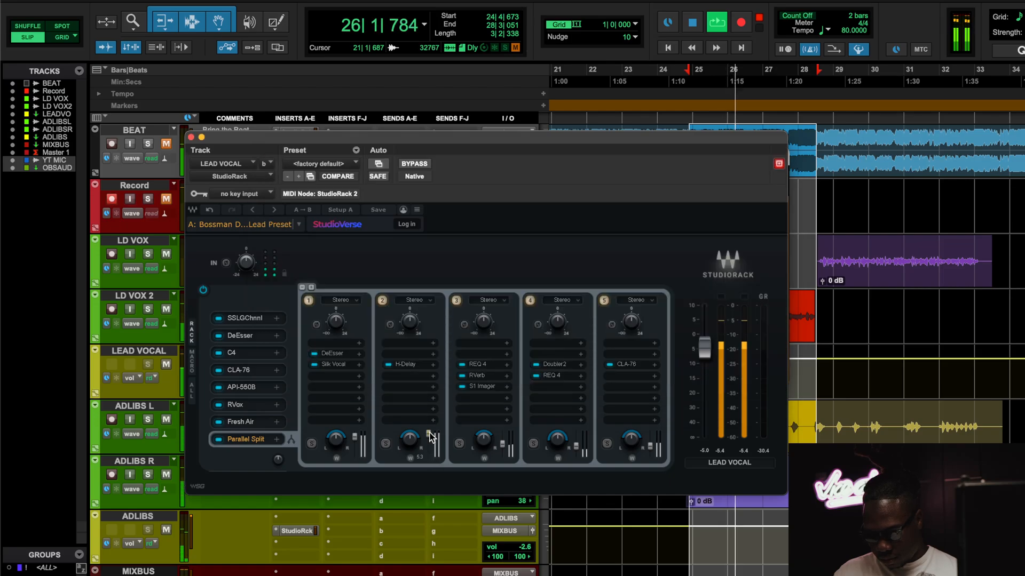
pyautogui.press('space')
pyautogui.click(210, 211)
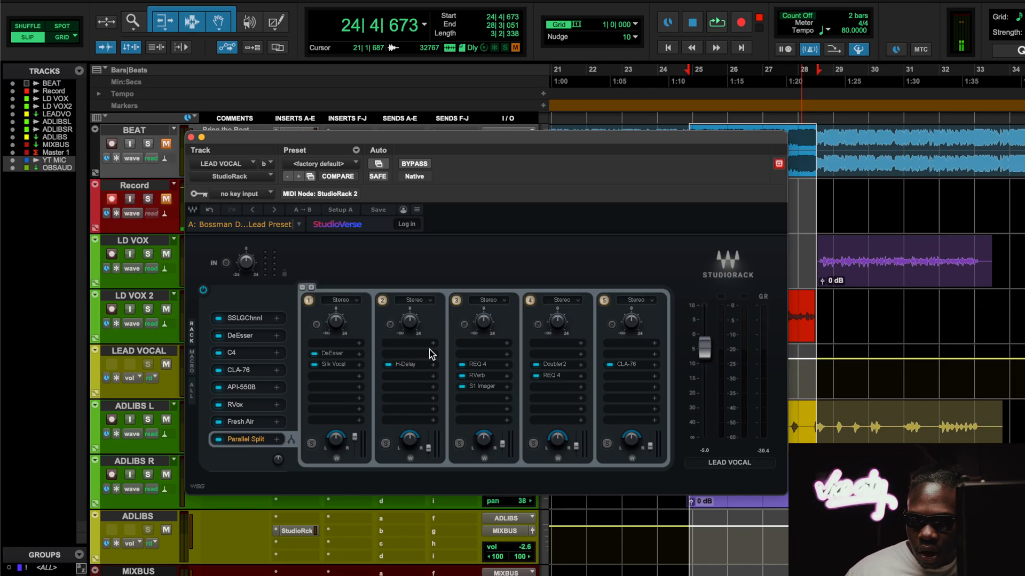
# Step: Review the second chain's H-Delay and the third chain's REQ 4 and RVerb, closing each plugin window after viewing
pyautogui.click(405, 365)
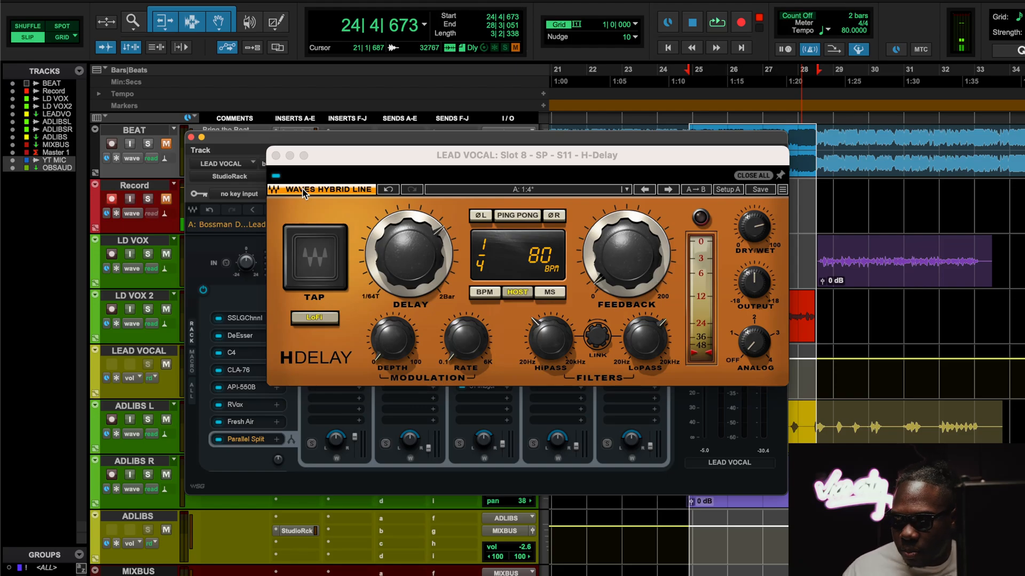
pyautogui.click(275, 156)
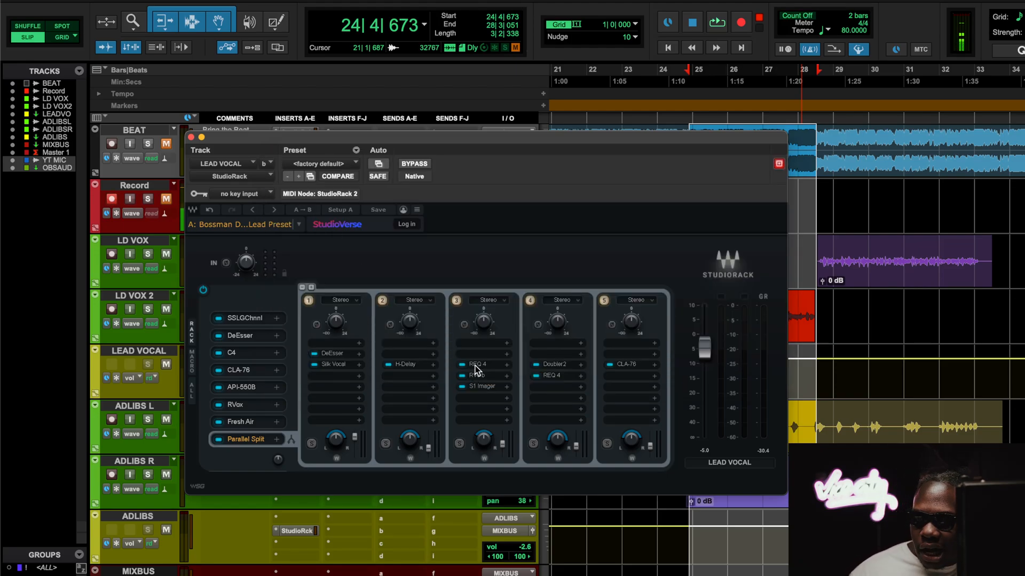
pyautogui.click(476, 364)
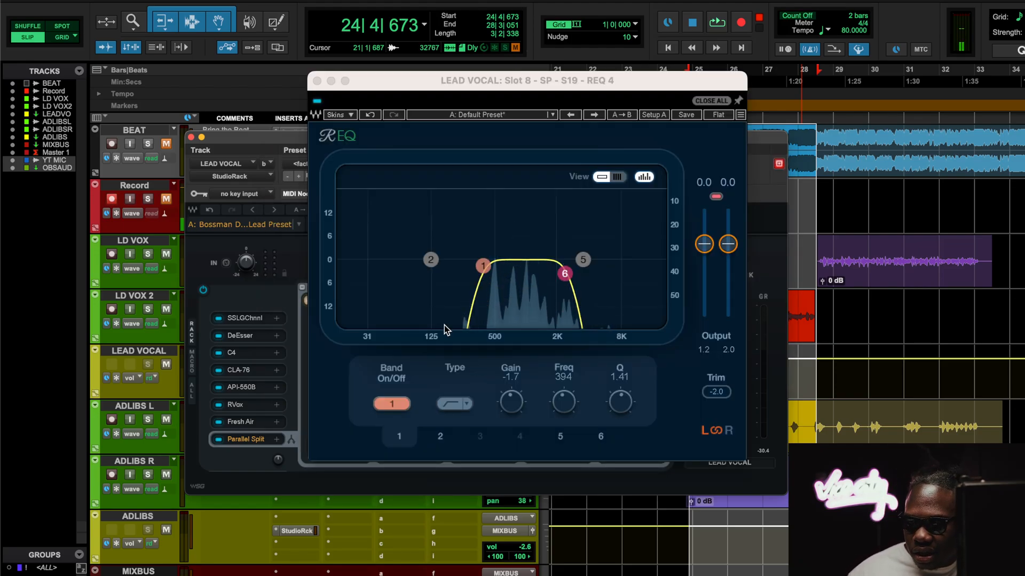
pyautogui.click(318, 81)
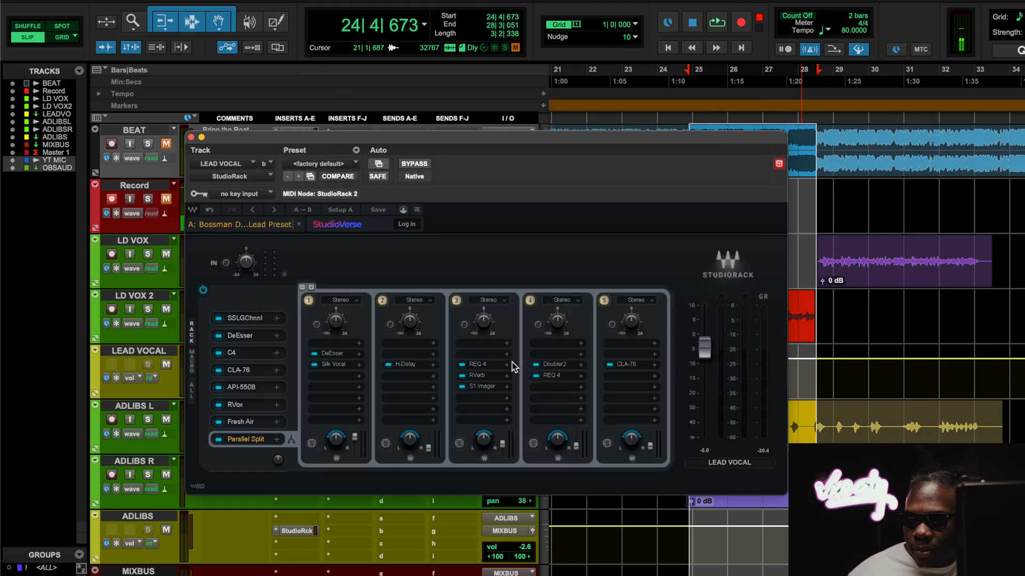
pyautogui.click(480, 374)
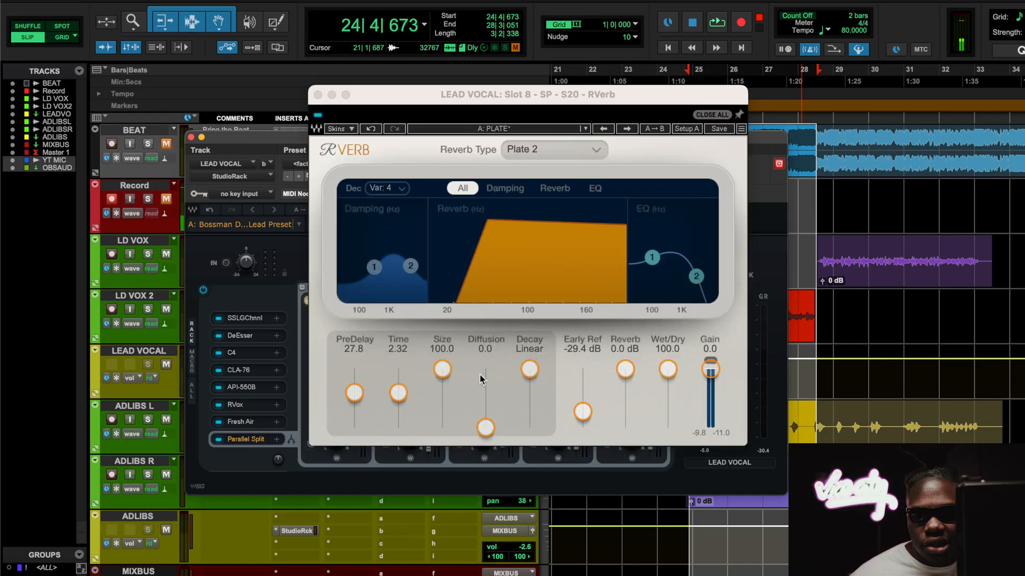
pyautogui.click(317, 95)
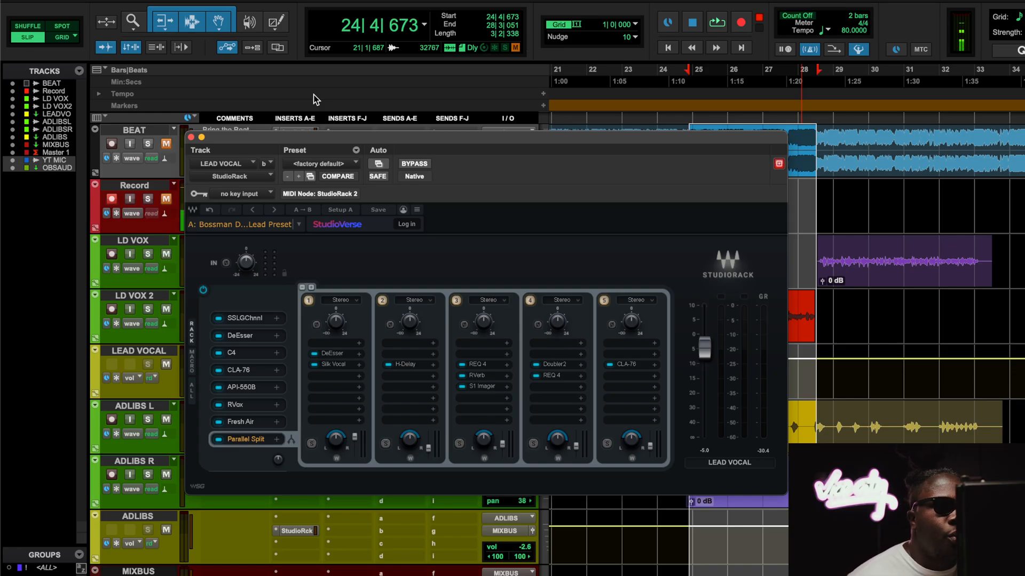
# Step: Play the loop, raise the third chain's level to audition the reverb louder, and undo the level change
pyautogui.press('space')
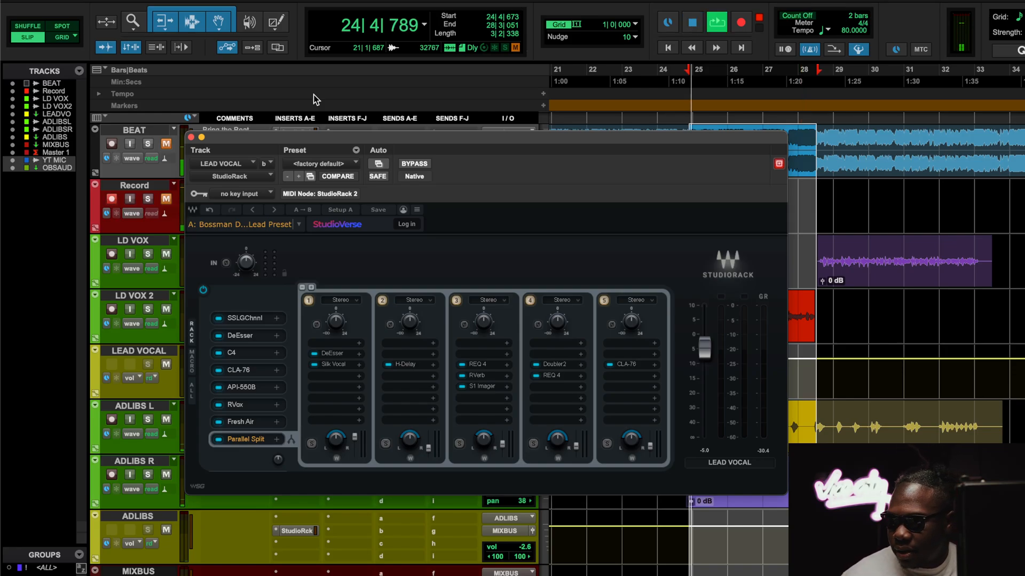
pyautogui.moveTo(503, 444); pyautogui.dragTo(503, 436)
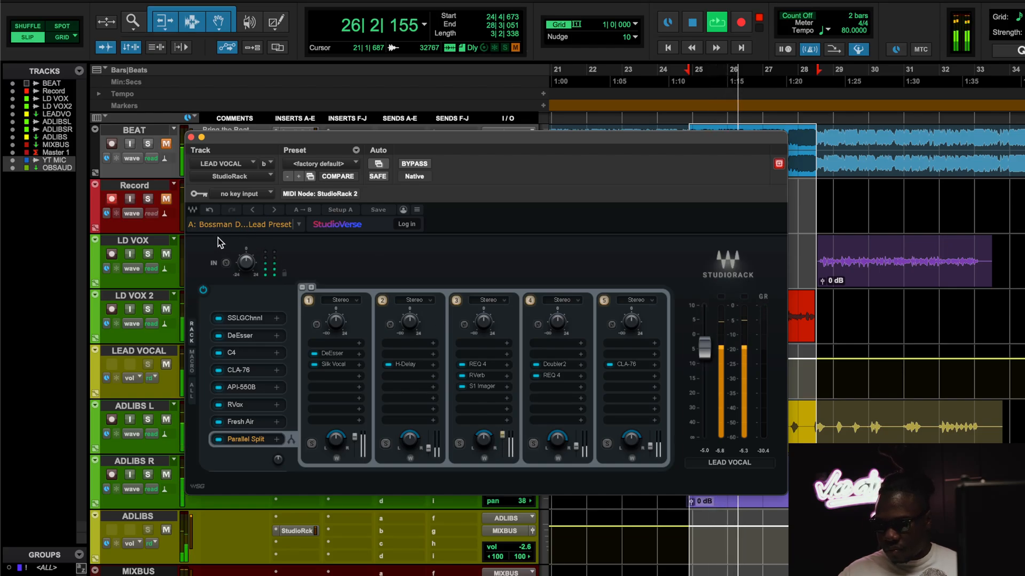
pyautogui.click(208, 213)
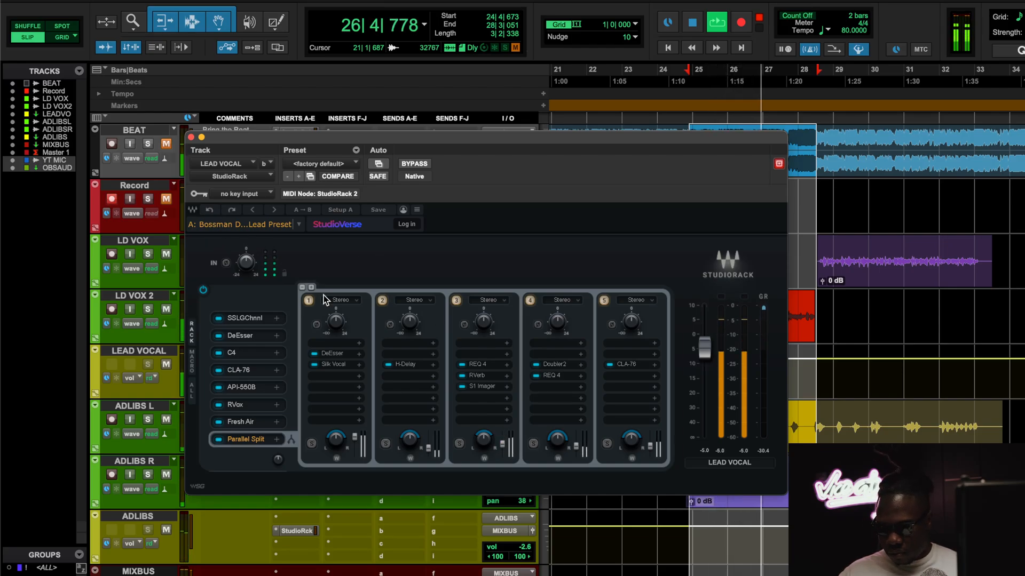
# Step: Adjust the third chain's level slightly, view its RVerb during playback, and close the plugin window
pyautogui.moveTo(502, 445); pyautogui.dragTo(502, 443)
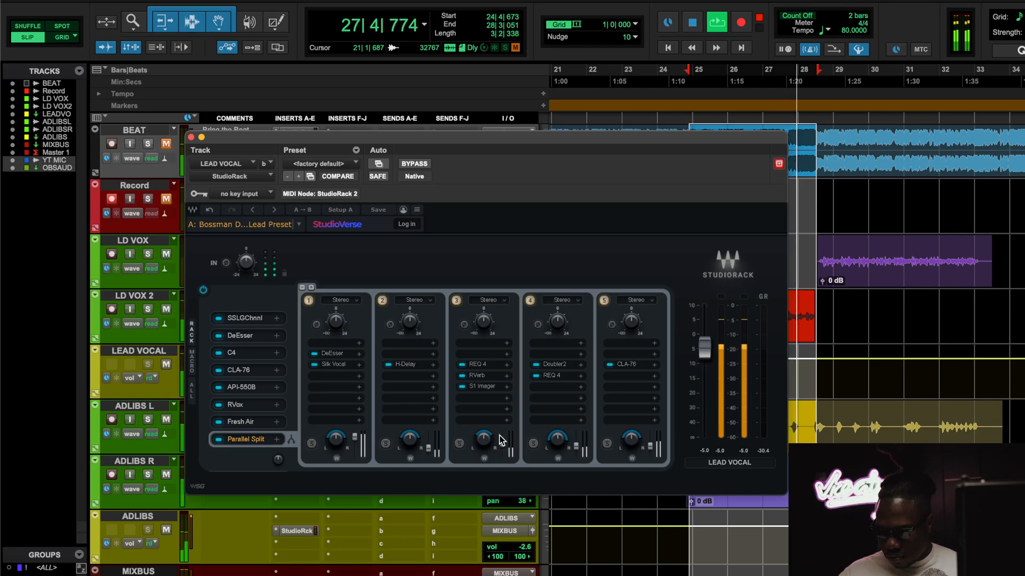
pyautogui.click(475, 377)
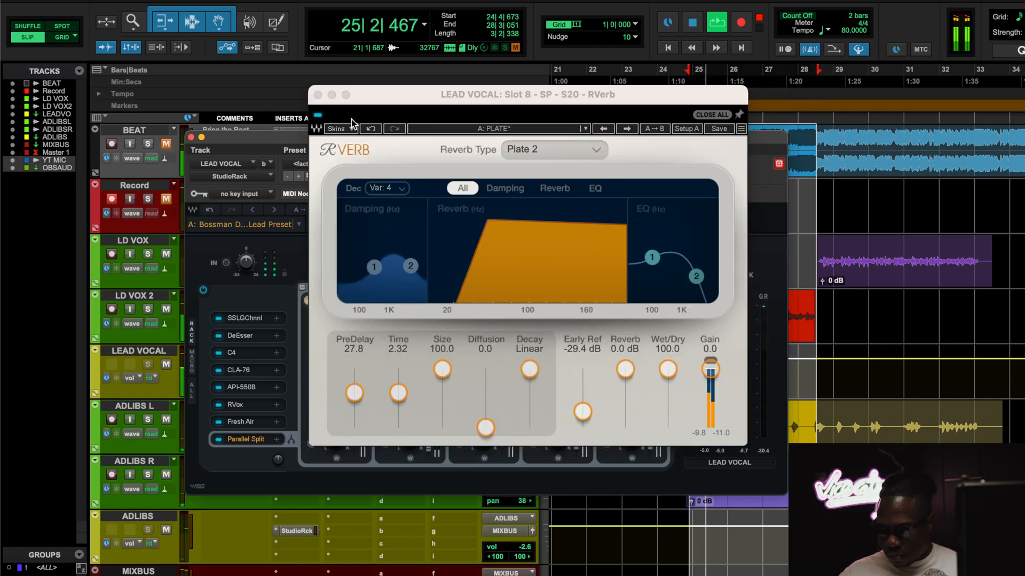
pyautogui.click(318, 94)
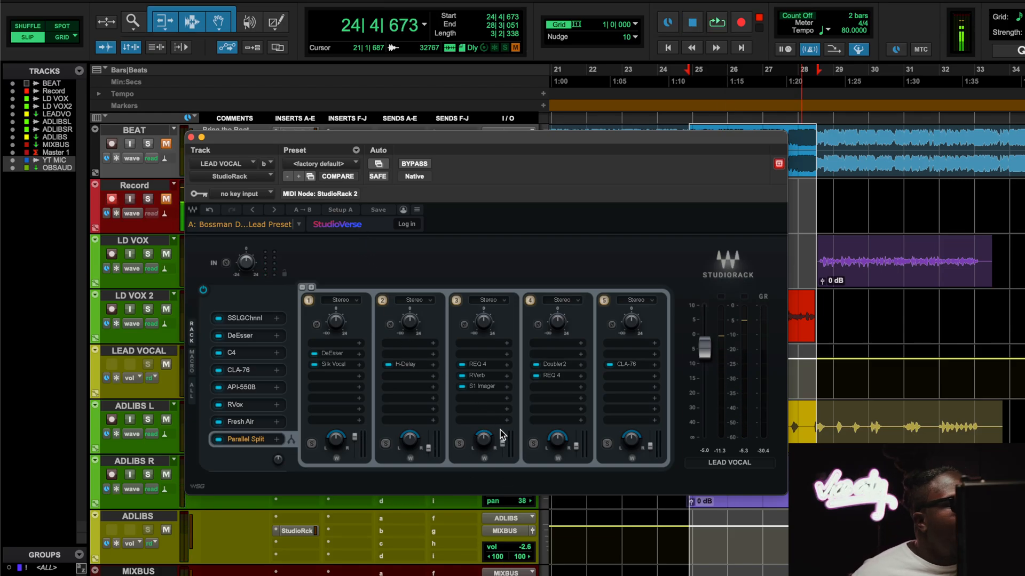
# Step: View the Doubler2 in the fourth Parallel Split chain, close it, and open that chain's REQ 4
pyautogui.click(550, 364)
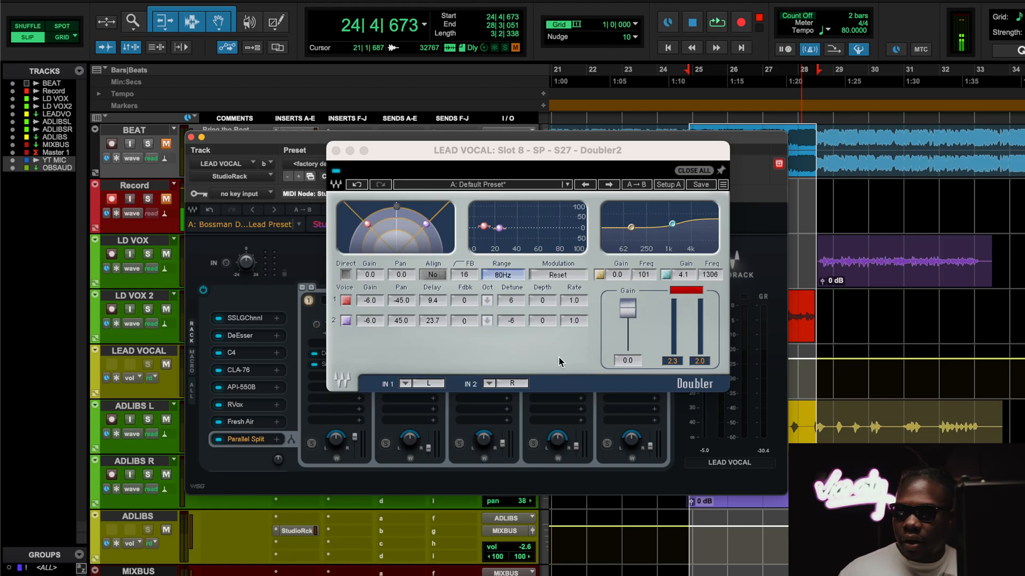
pyautogui.click(336, 150)
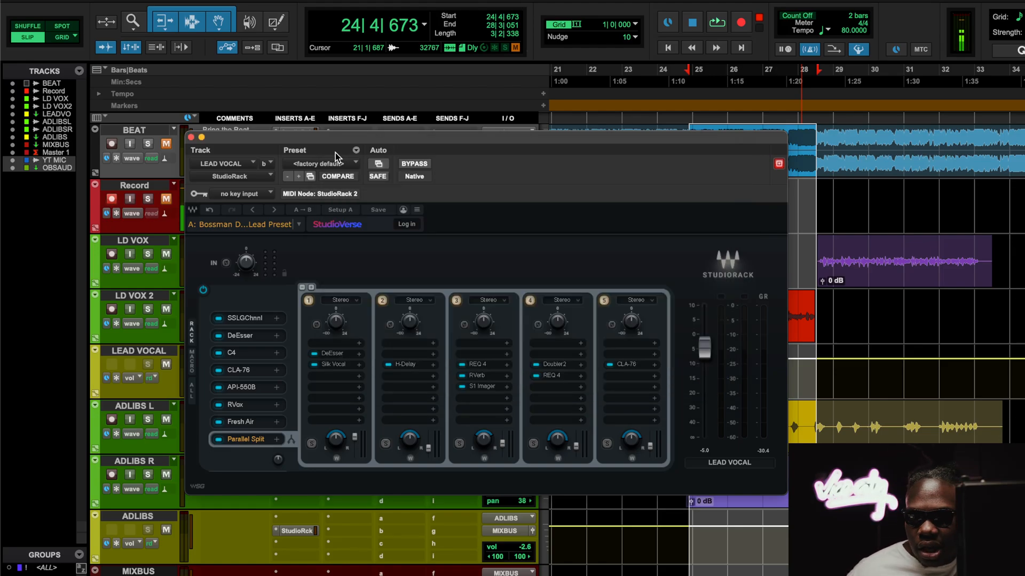
pyautogui.click(553, 376)
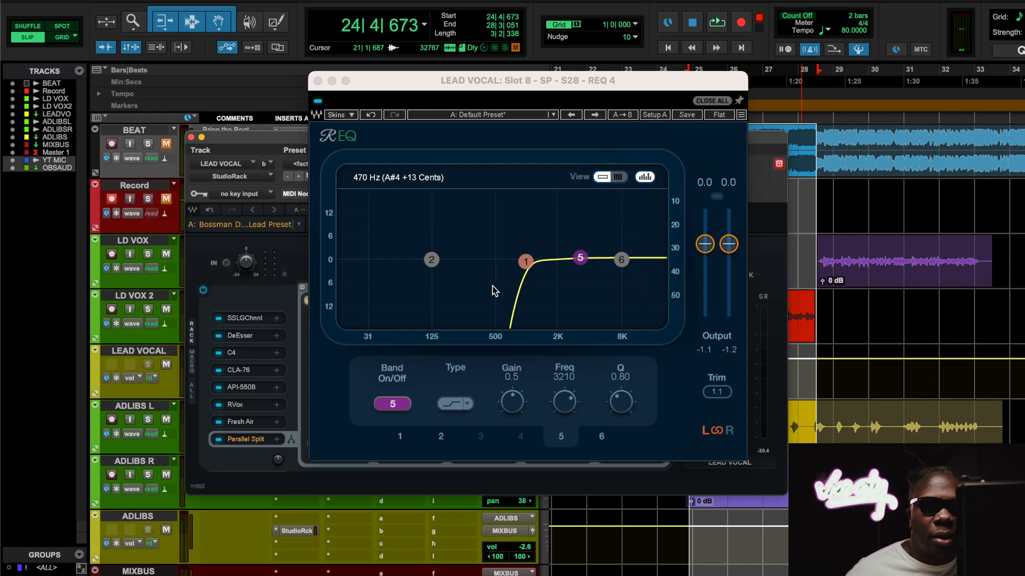
# Step: Unmute the BEAT track, play the loop with the vocal chain, and close the fourth chain's REQ 4
pyautogui.click(166, 145)
pyautogui.press('space')
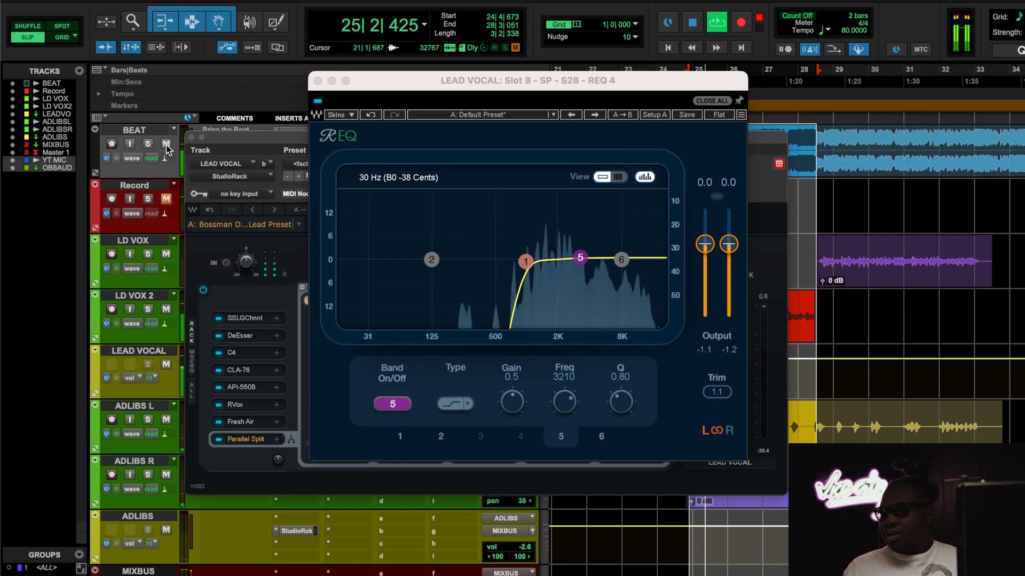
pyautogui.click(318, 81)
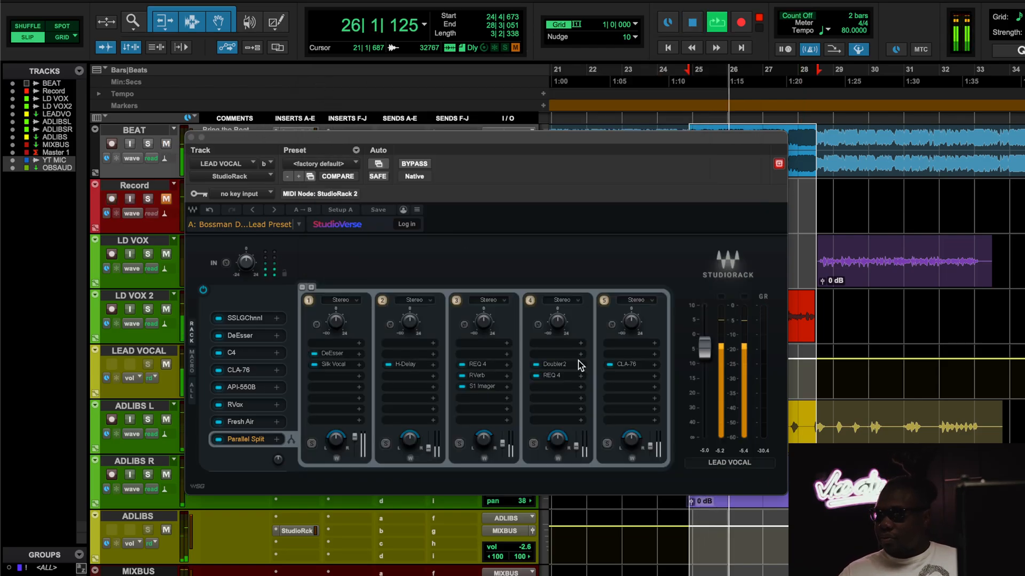
# Step: View the CLA-76 in the fifth Parallel Split chain during playback, stop playback, and close its window
pyautogui.click(626, 365)
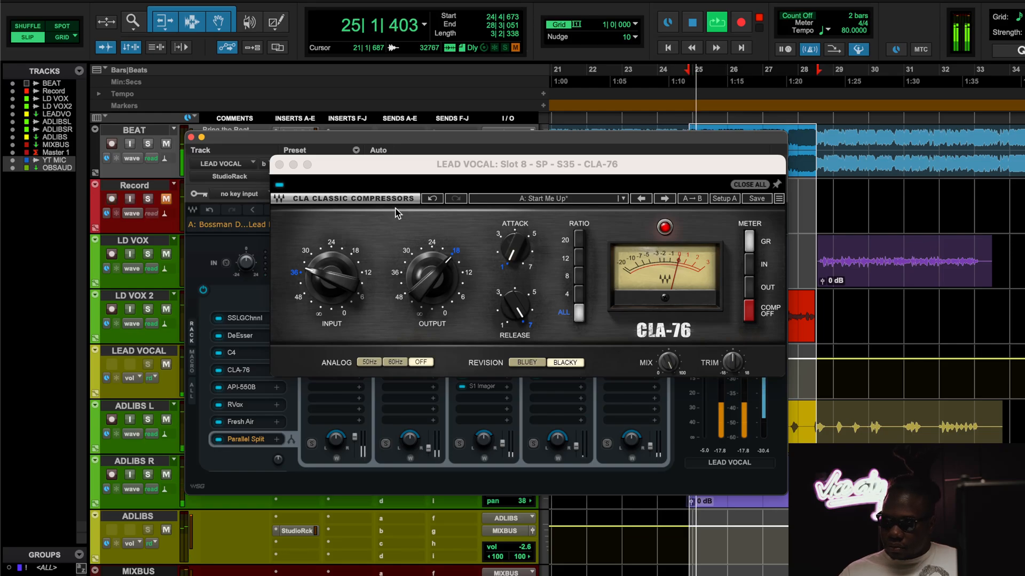
pyautogui.press('space')
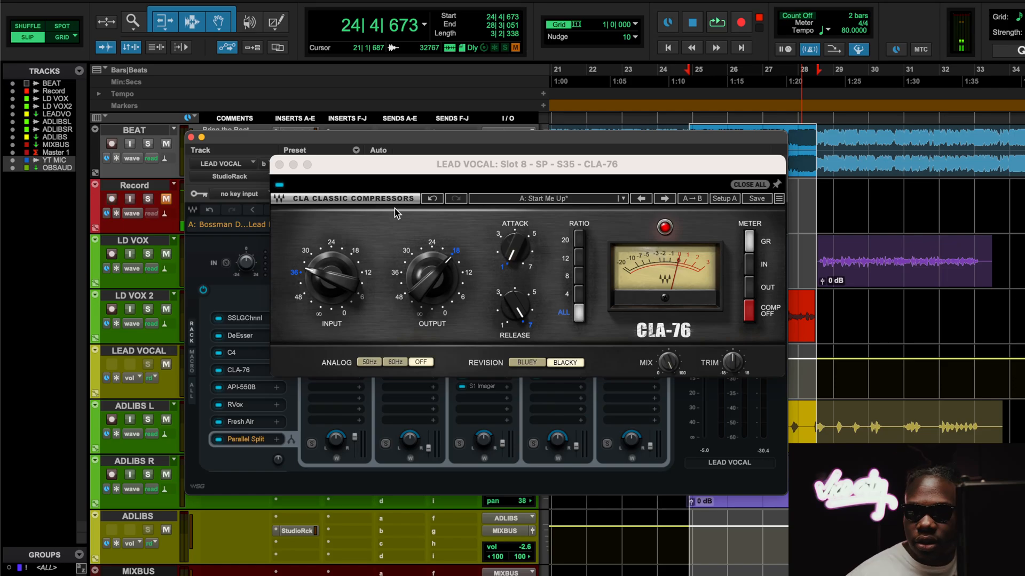
pyautogui.click(279, 165)
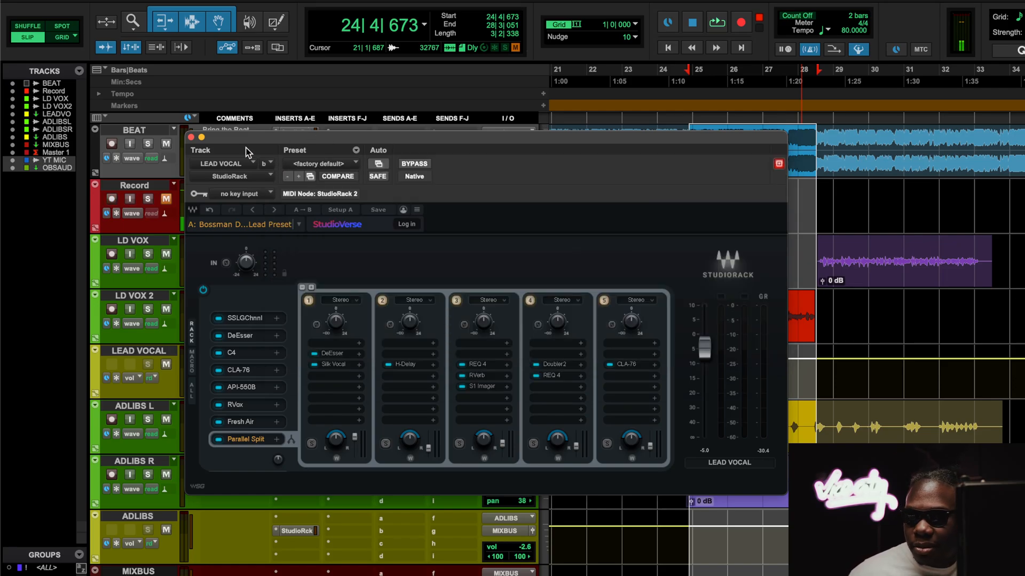
# Step: Close the LEAD VOCAL StudioRack and open the L1 limiter in the ADLIBS track's StudioRack
pyautogui.click(191, 138)
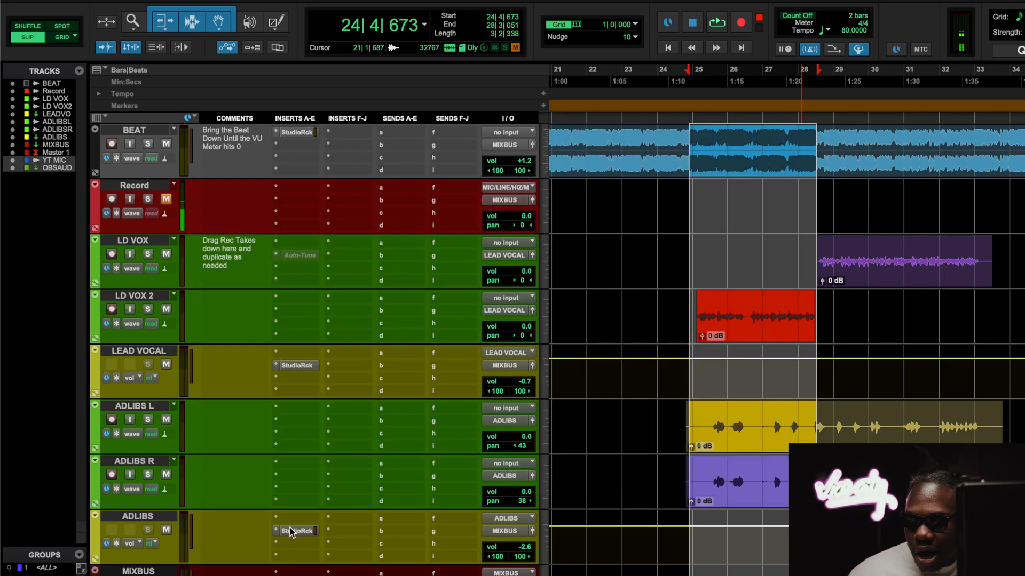
pyautogui.click(291, 532)
pyautogui.click(291, 336)
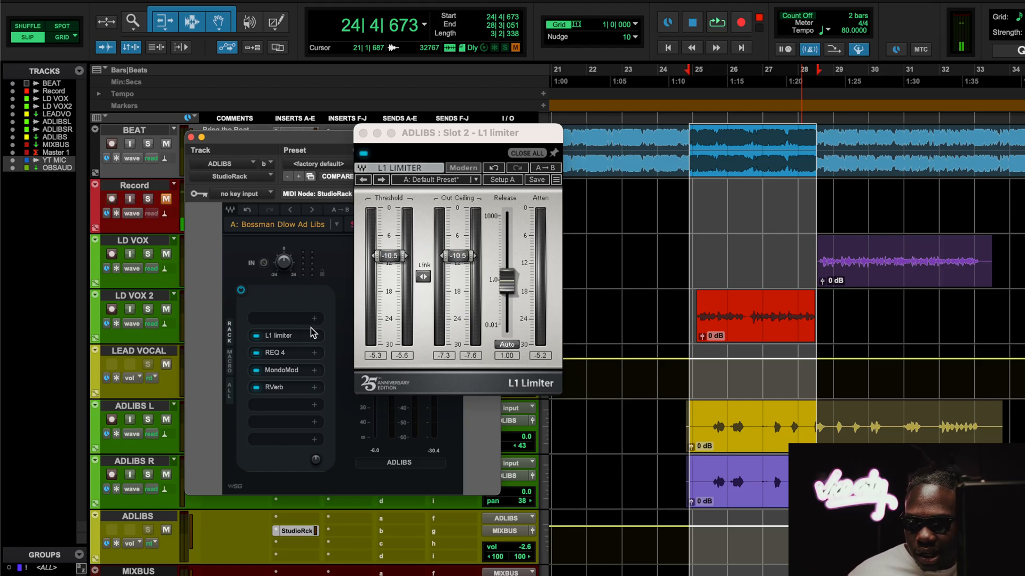
# Step: View the REQ 4, MondoMod and RVerb in the ADLIBS StudioRack, and return to the MondoMod
pyautogui.click(287, 352)
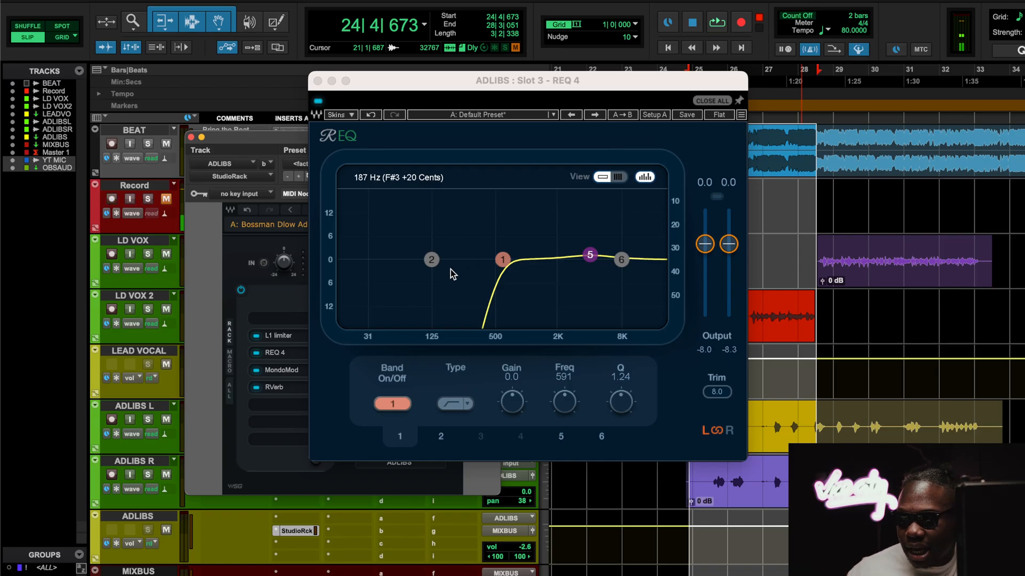
pyautogui.click(591, 255)
pyautogui.click(285, 373)
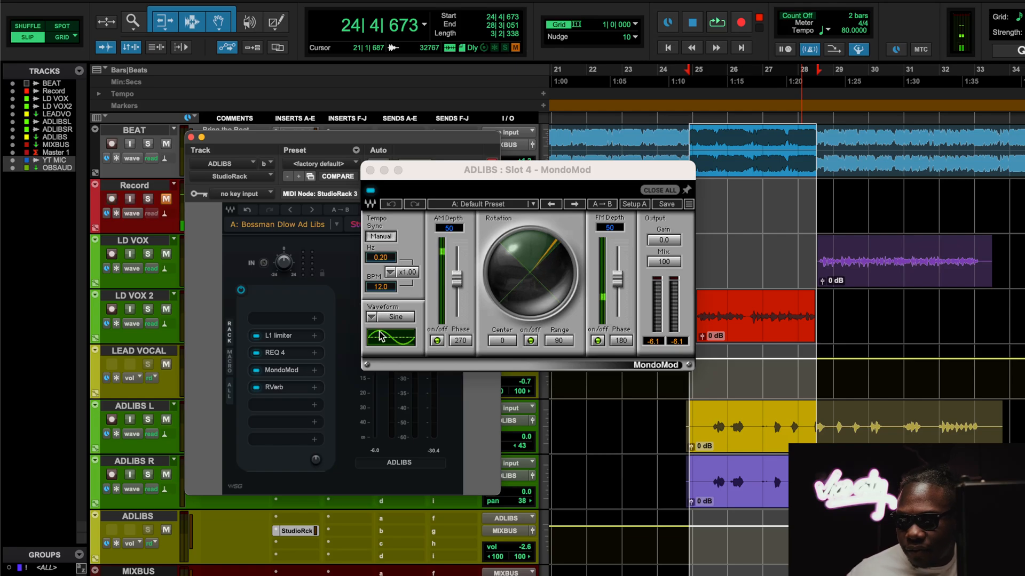
pyautogui.click(284, 393)
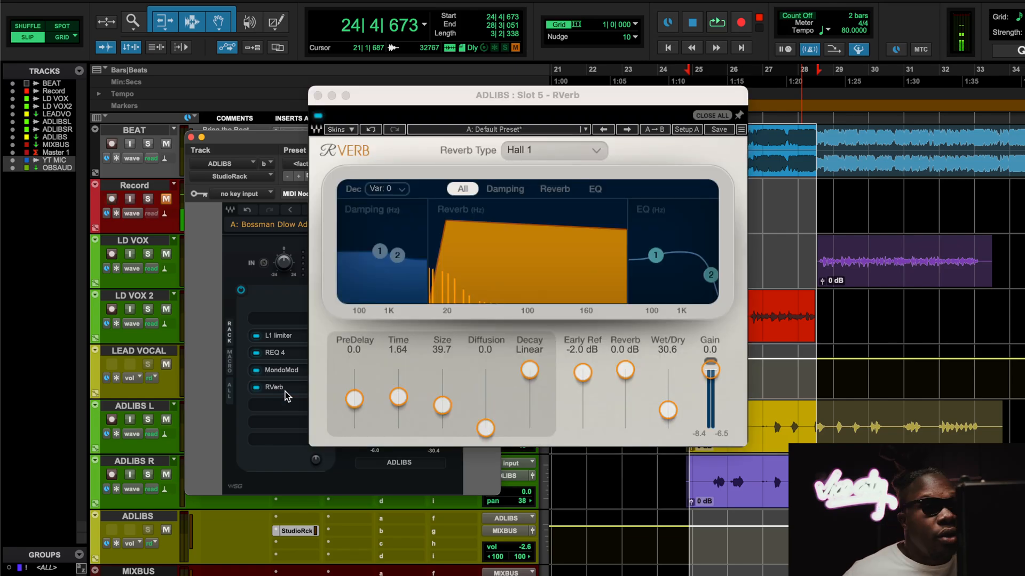
pyautogui.click(278, 371)
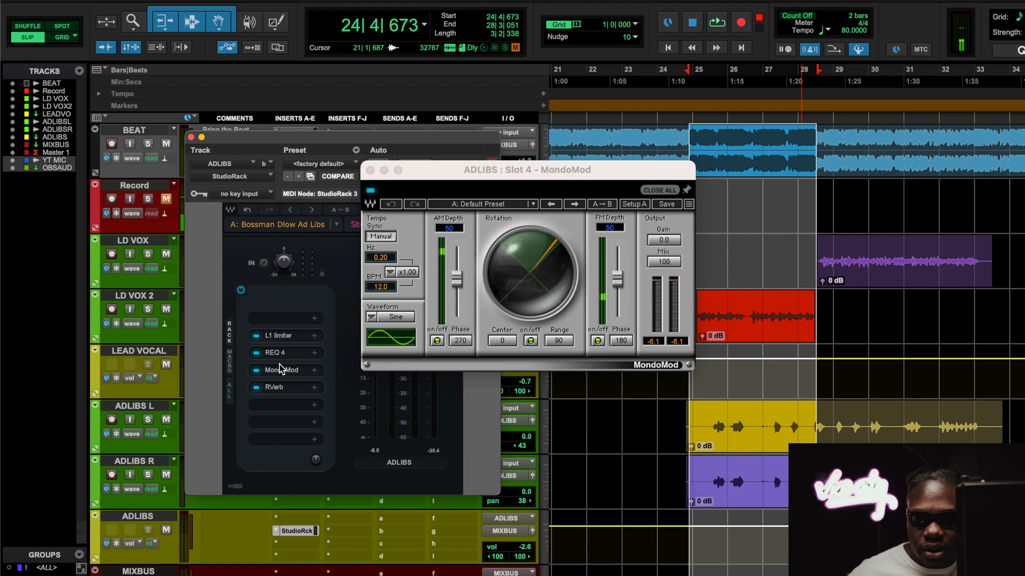
# Step: Play the loop with the BEAT track muted and raise the ADLIBS track volume to +0.6 dB
pyautogui.press('space')
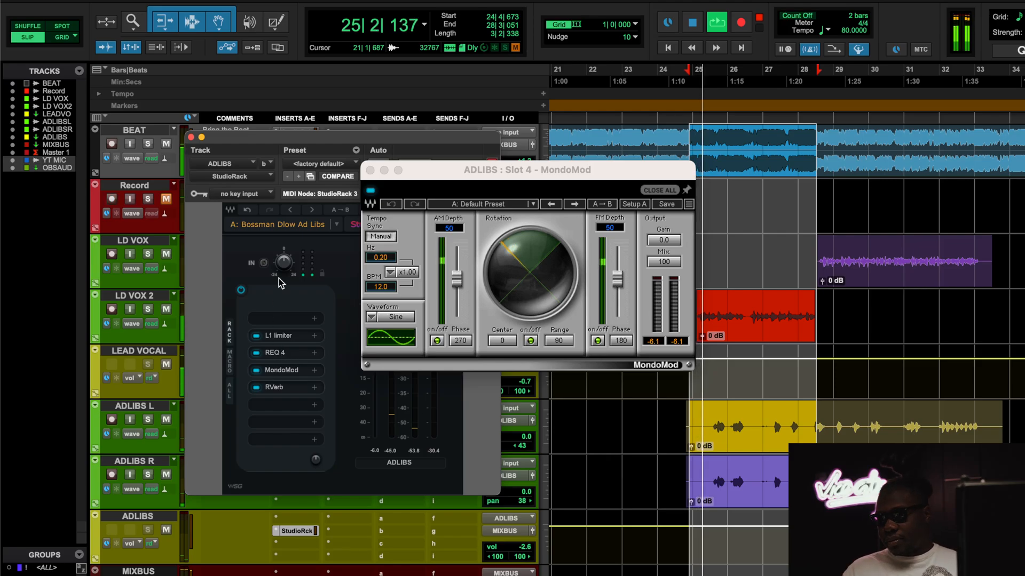
pyautogui.click(166, 144)
pyautogui.click(511, 547)
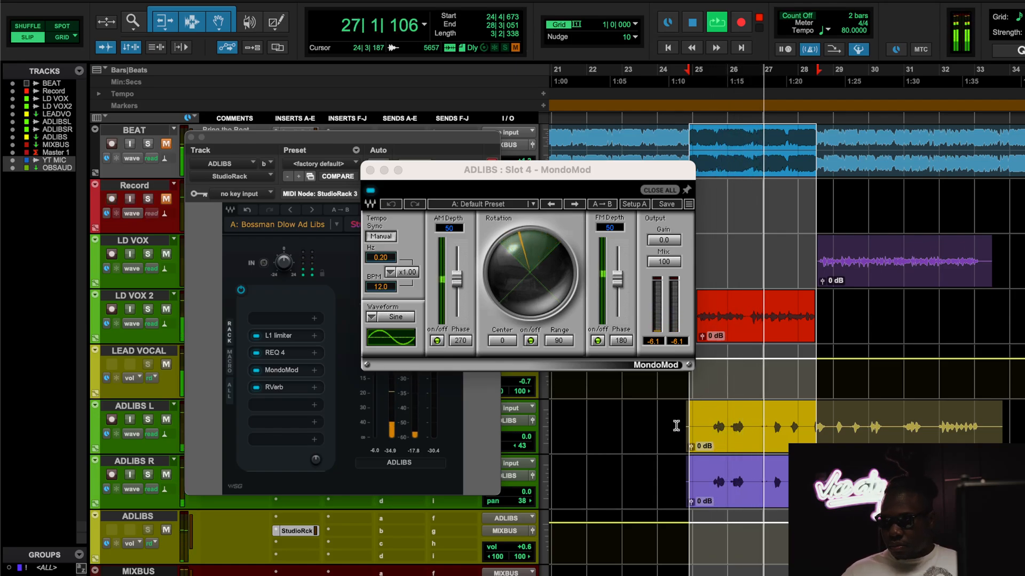
# Step: View the L1 limiter in the ADLIBS StudioRack during playback and stop the loop
pyautogui.click(269, 336)
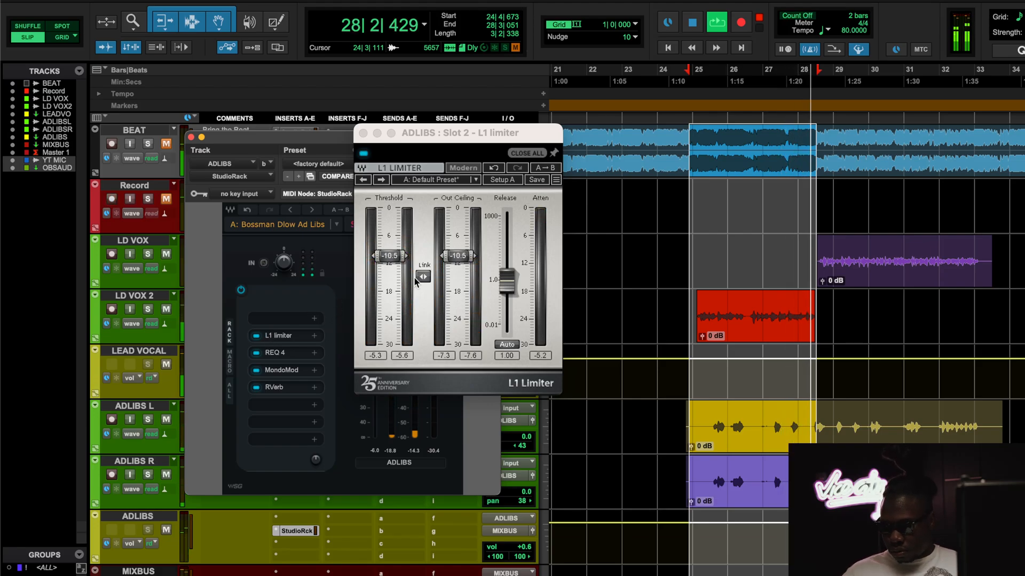
pyautogui.press('space')
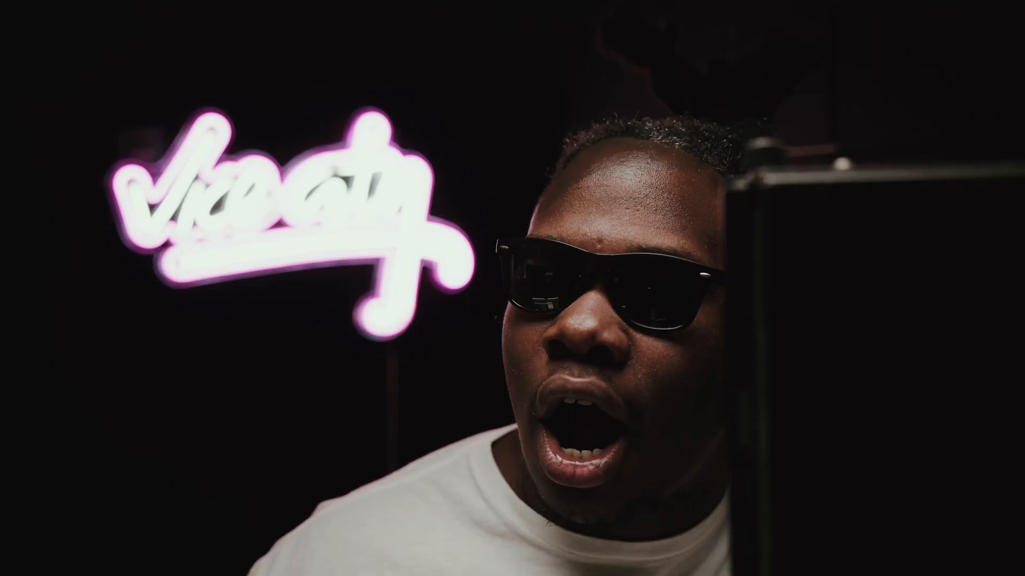